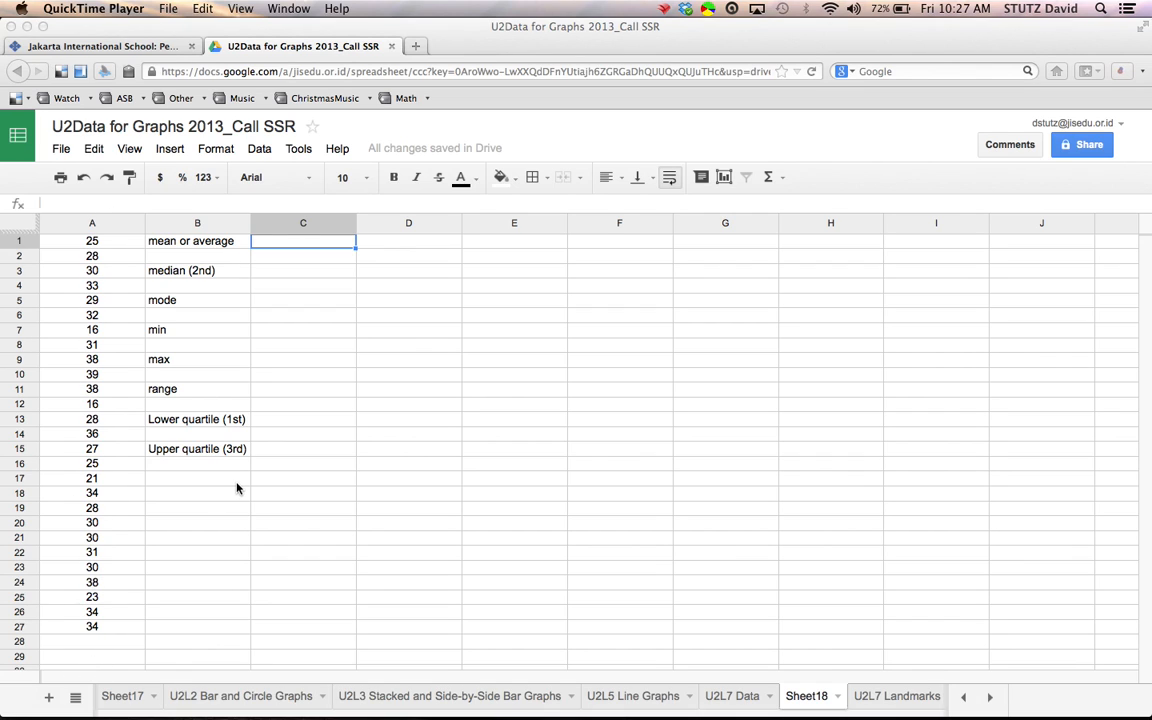
{"action": "left_click", "coordinate": [178, 244]}
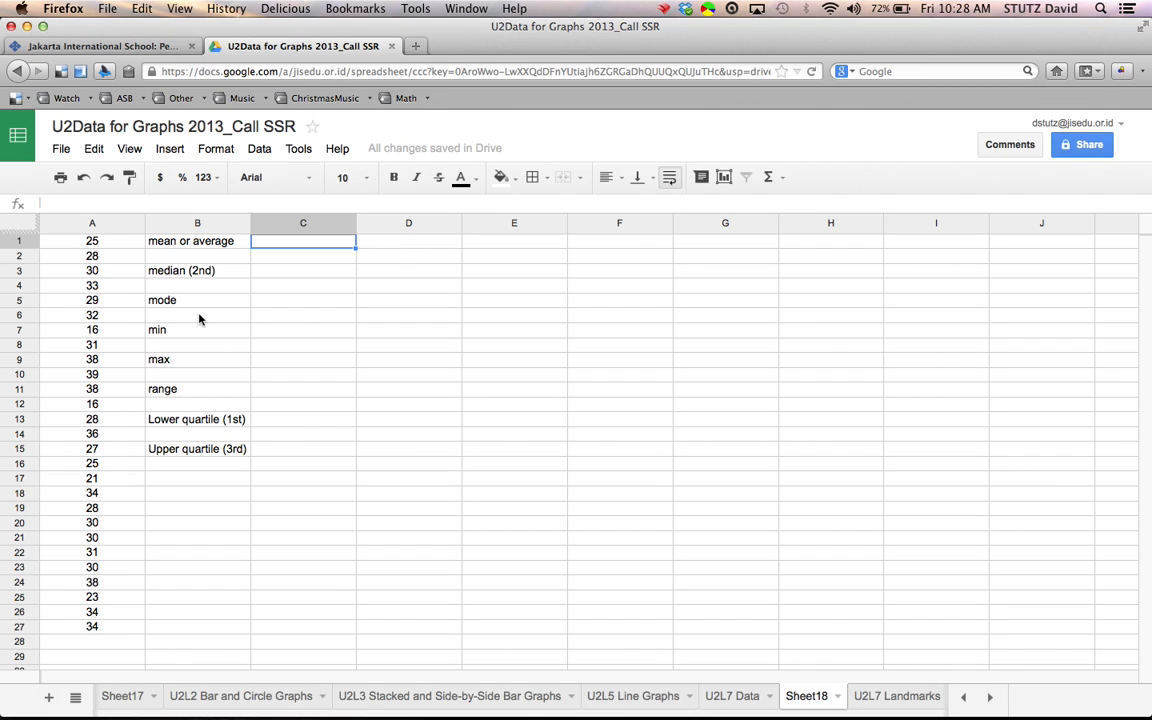
{"action": "left_click", "coordinate": [171, 245]}
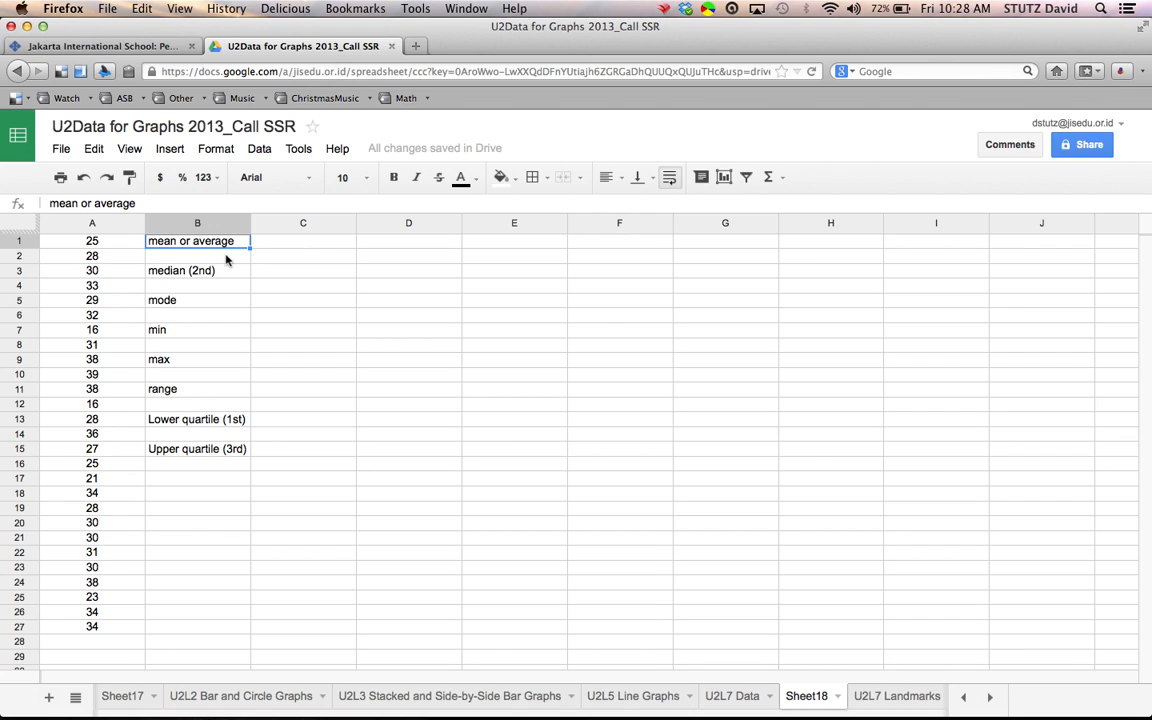
{"action": "left_click", "coordinate": [226, 259]}
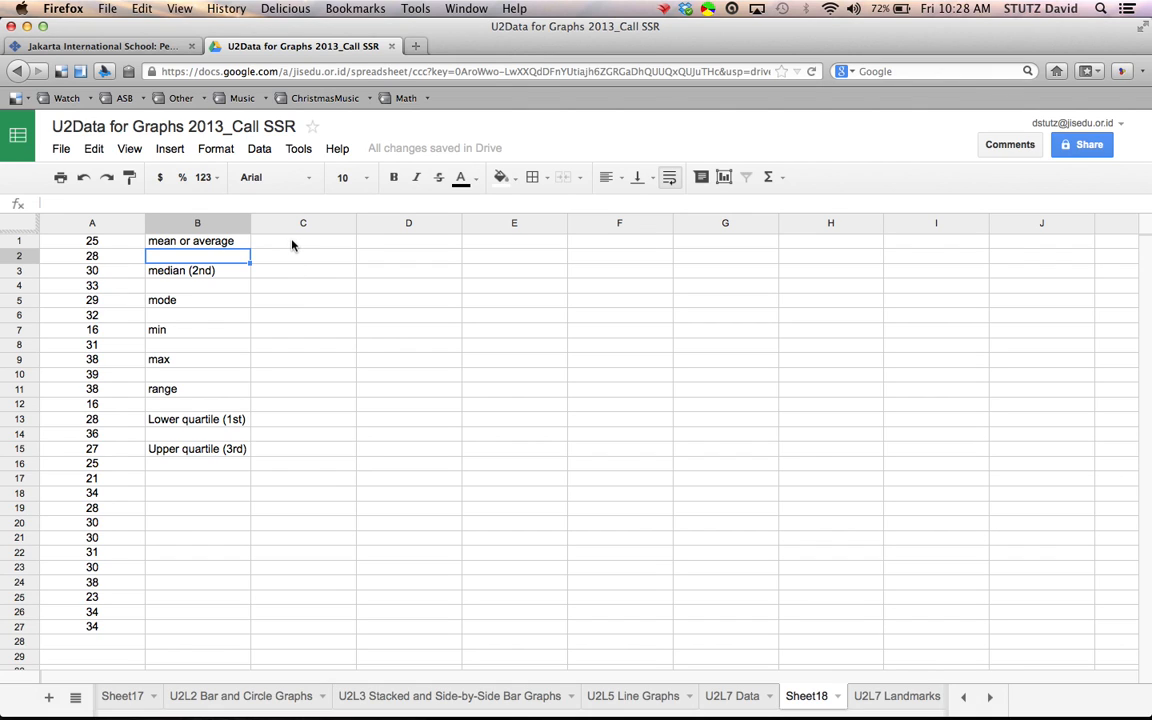
{"action": "left_click", "coordinate": [237, 243]}
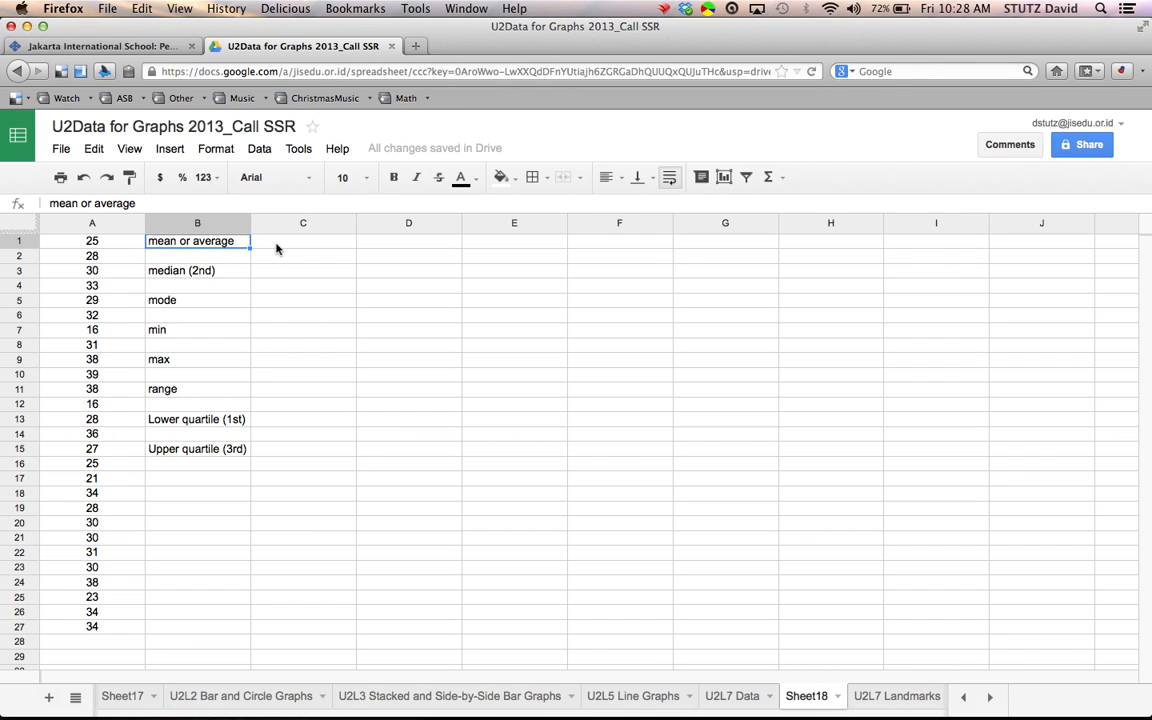
Enter an AVERAGE formula over A1:A27 in cell C1, beside the mean or average label.
{"action": "left_click", "coordinate": [276, 249]}
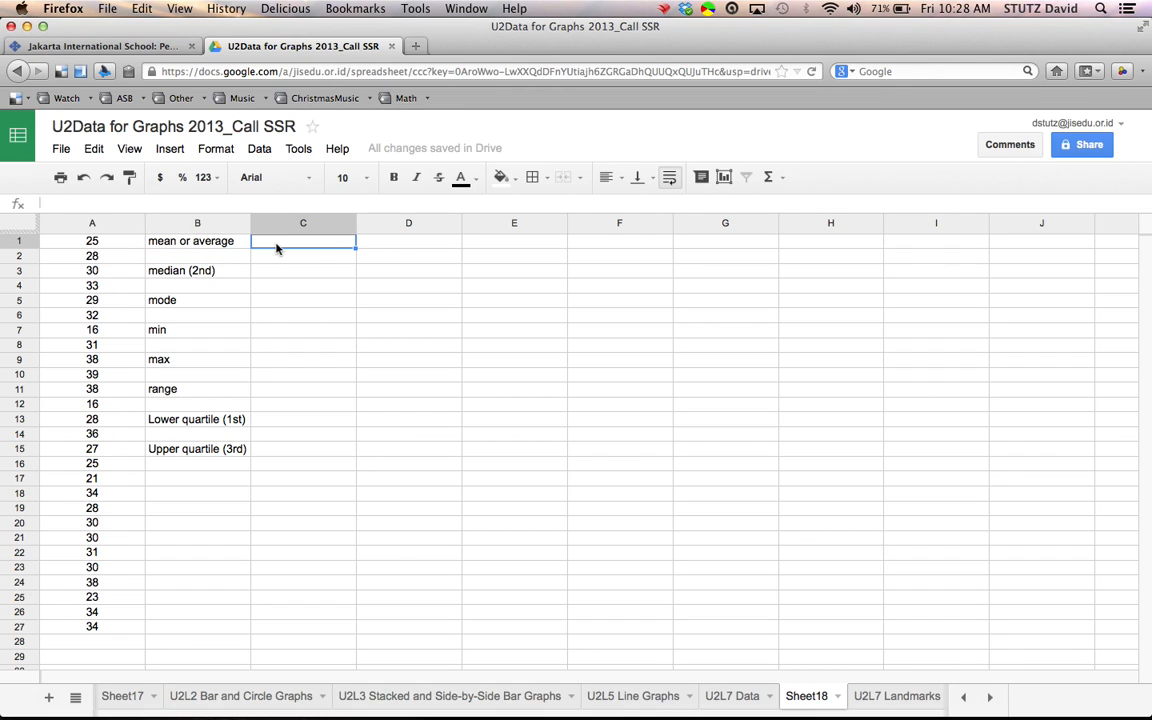
{"action": "type", "text": "="}
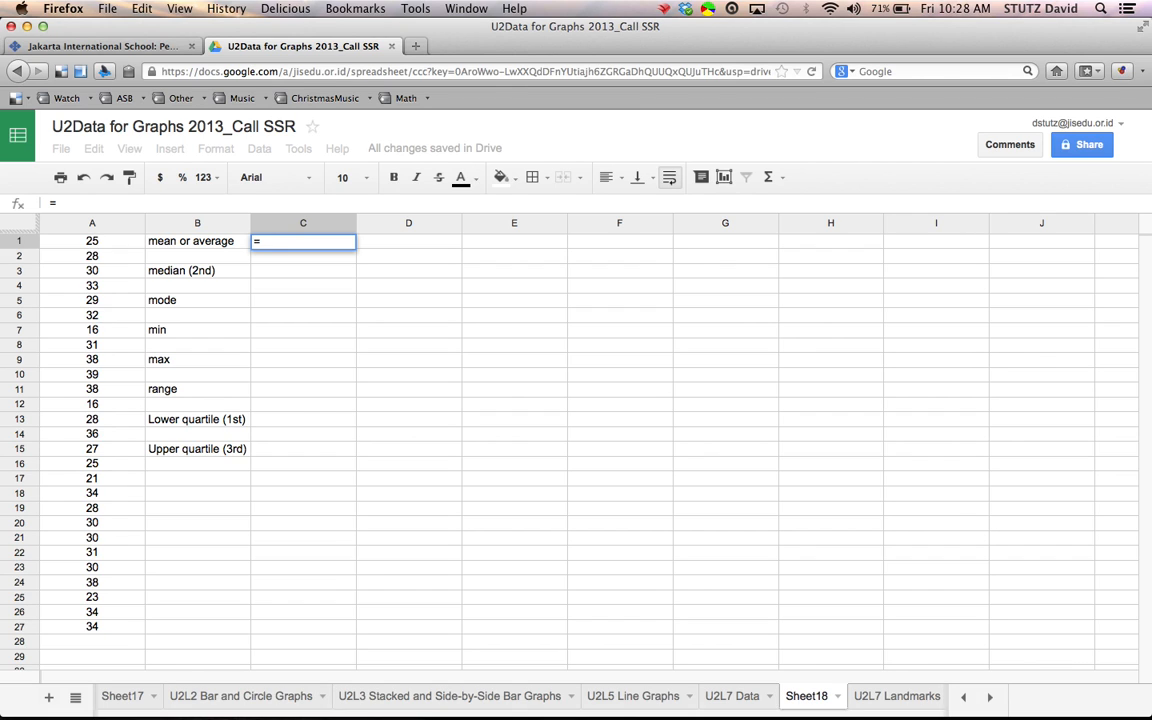
{"action": "type", "text": "avera"}
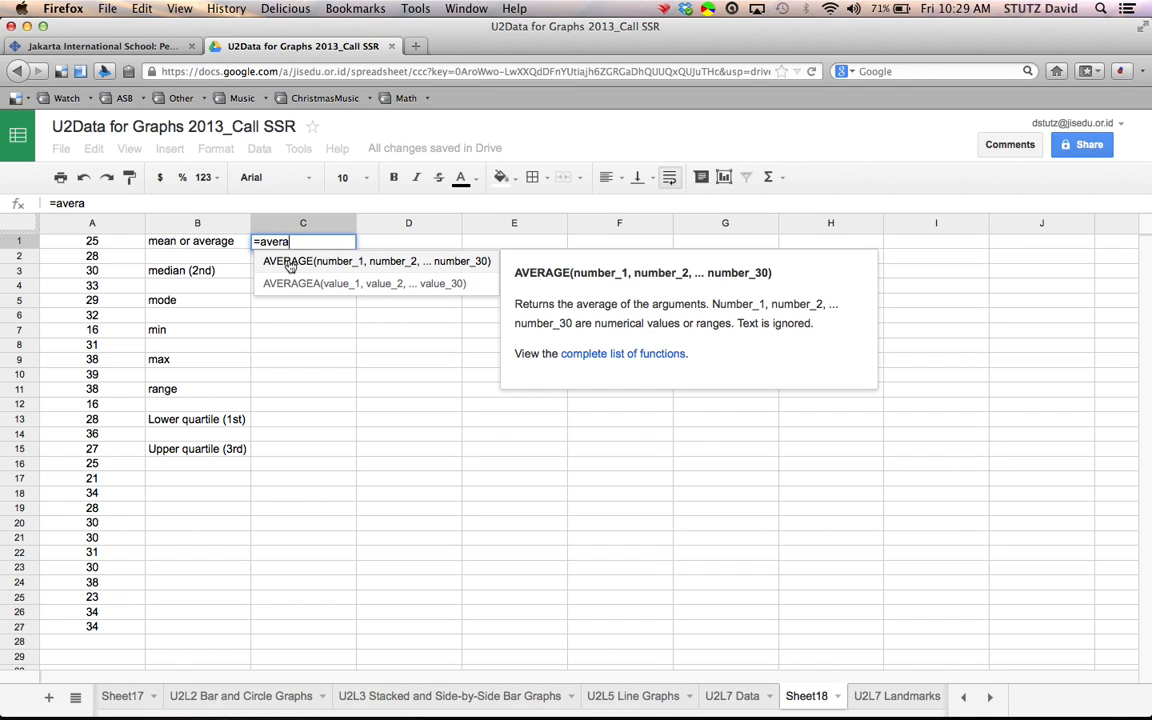
{"action": "left_click", "coordinate": [290, 265]}
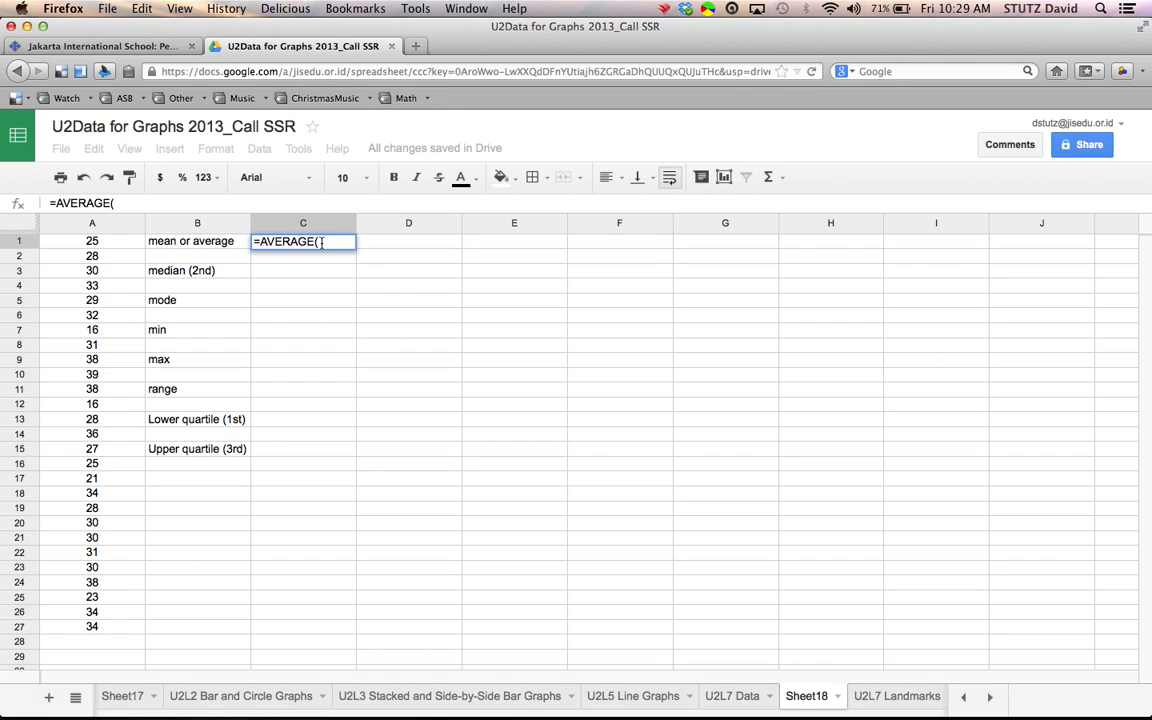
{"action": "left_click", "coordinate": [110, 243]}
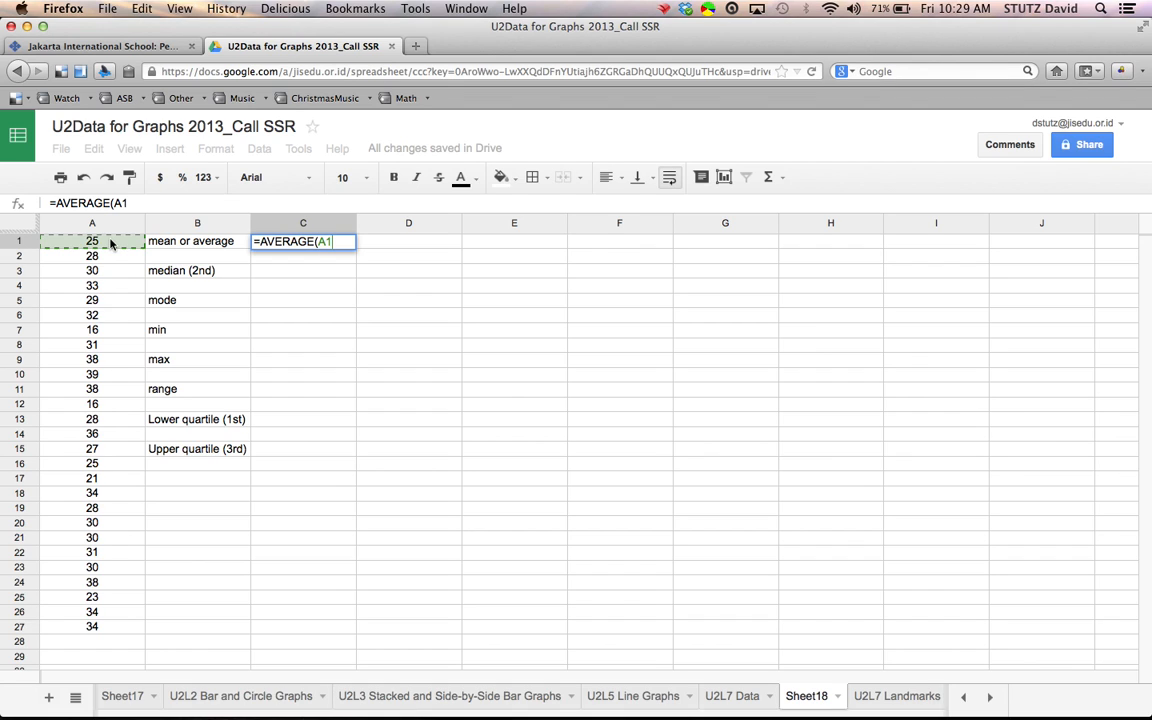
{"action": "left_click_drag", "start_coordinate": [108, 279], "coordinate": [86, 634]}
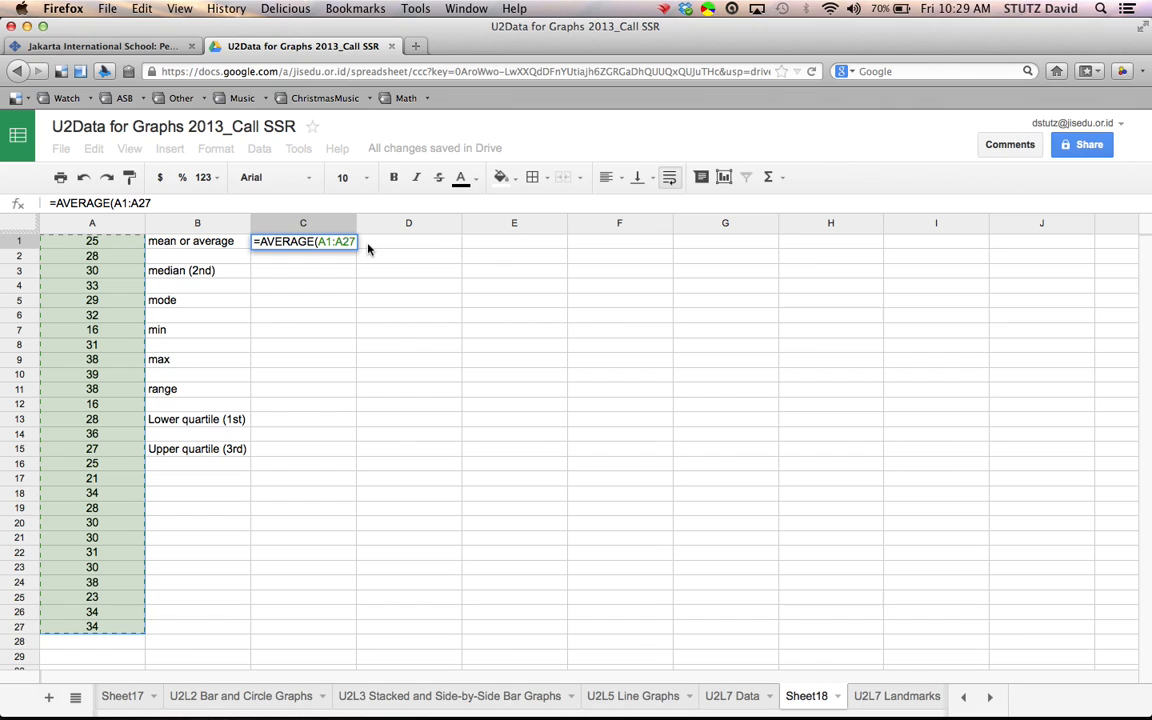
{"action": "type", "text": ")"}
{"action": "key", "text": "Return"}
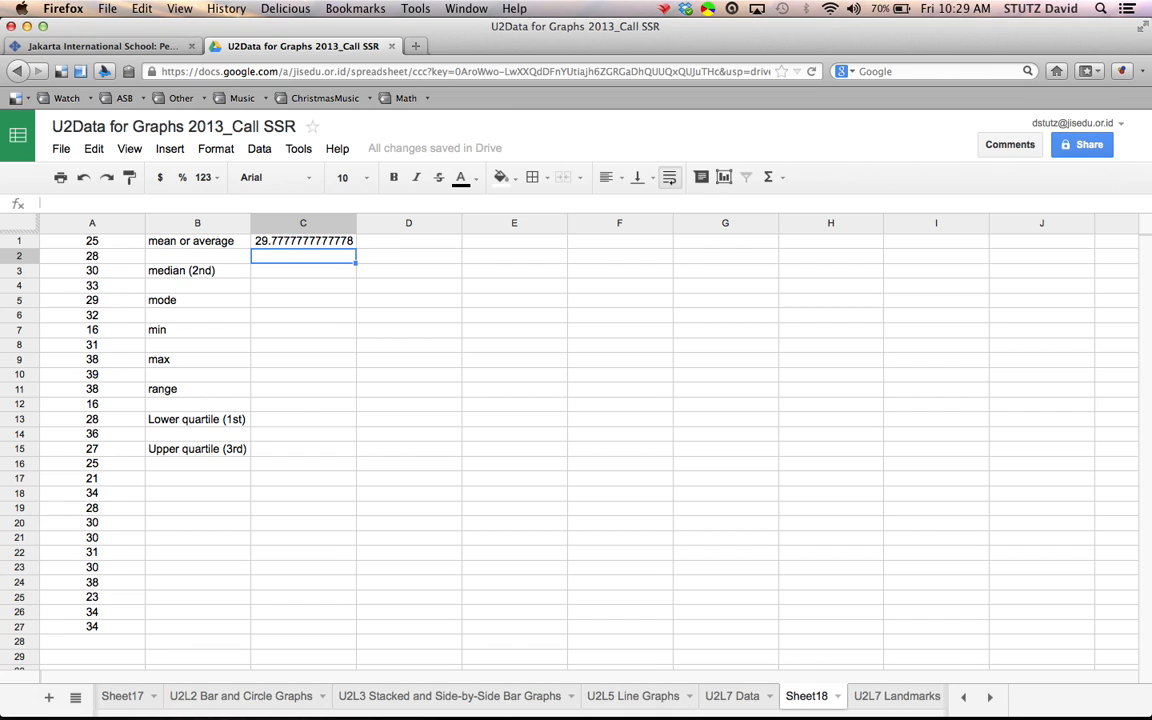
Format the average in cell C1 with a custom decimal format of 3 decimal places.
{"action": "left_click", "coordinate": [341, 243]}
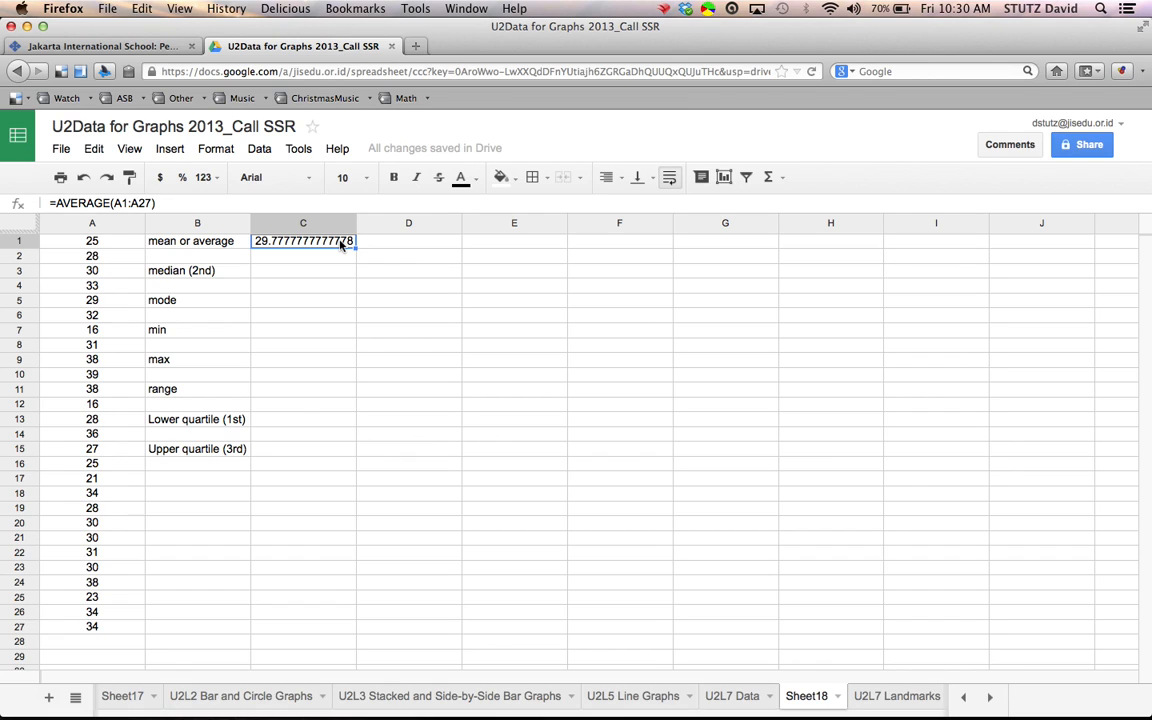
{"action": "left_click", "coordinate": [212, 180]}
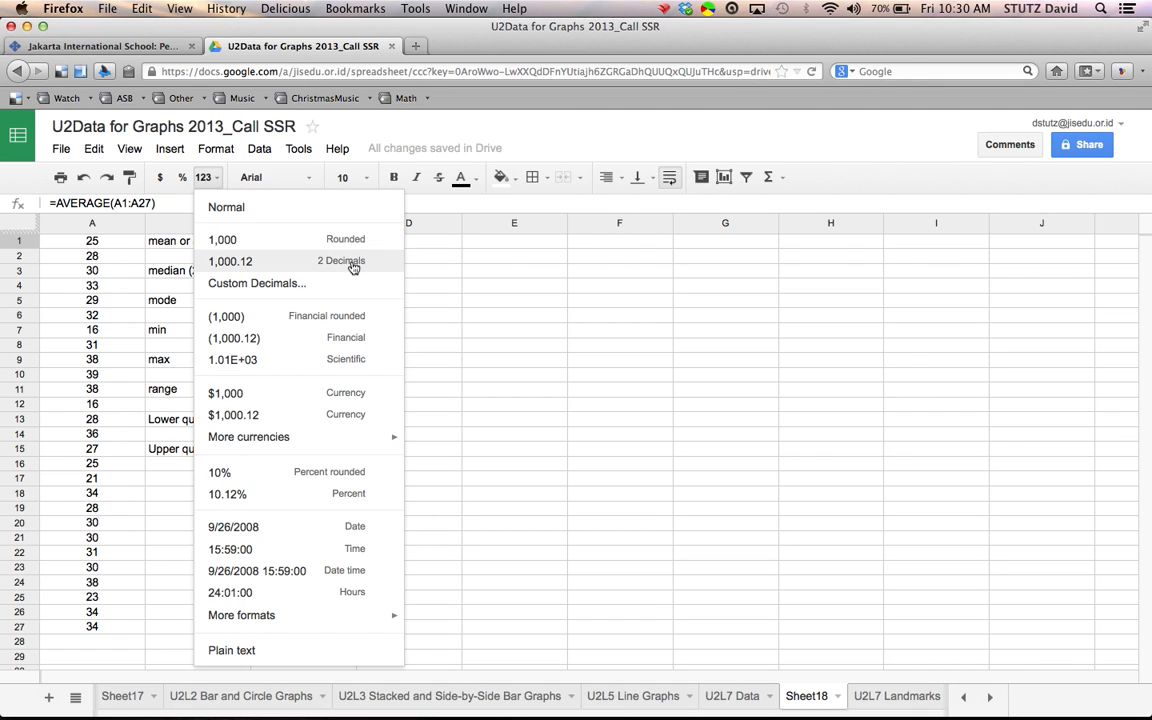
{"action": "left_click", "coordinate": [280, 285]}
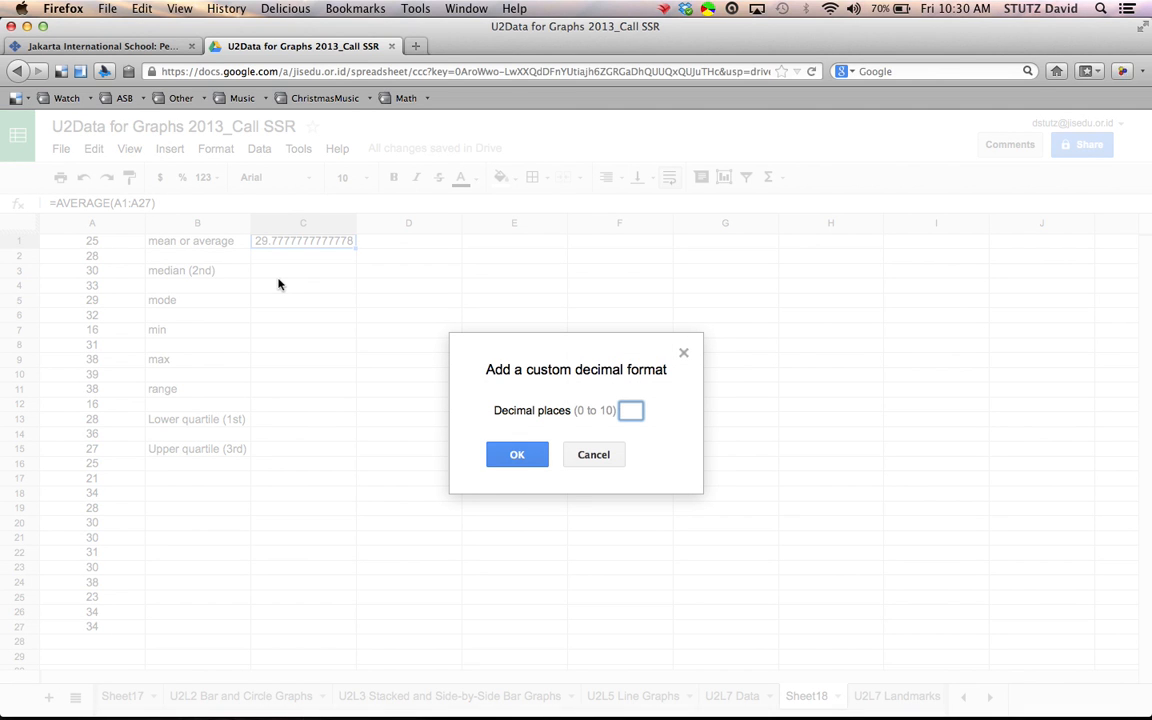
{"action": "type", "text": "1"}
{"action": "key", "text": "BackSpace"}
{"action": "type", "text": "3"}
{"action": "left_click", "coordinate": [516, 457]}
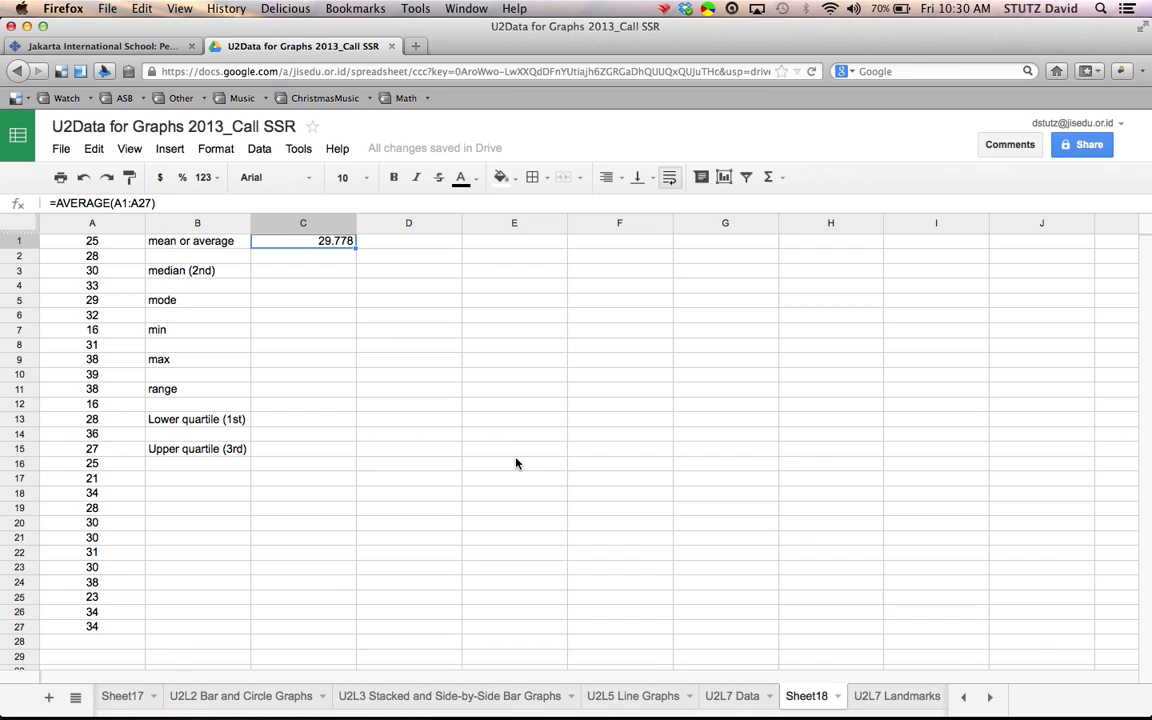
Enter the misspelled formula =aveerage(A1:A27) in cell D1.
{"action": "left_click", "coordinate": [398, 246]}
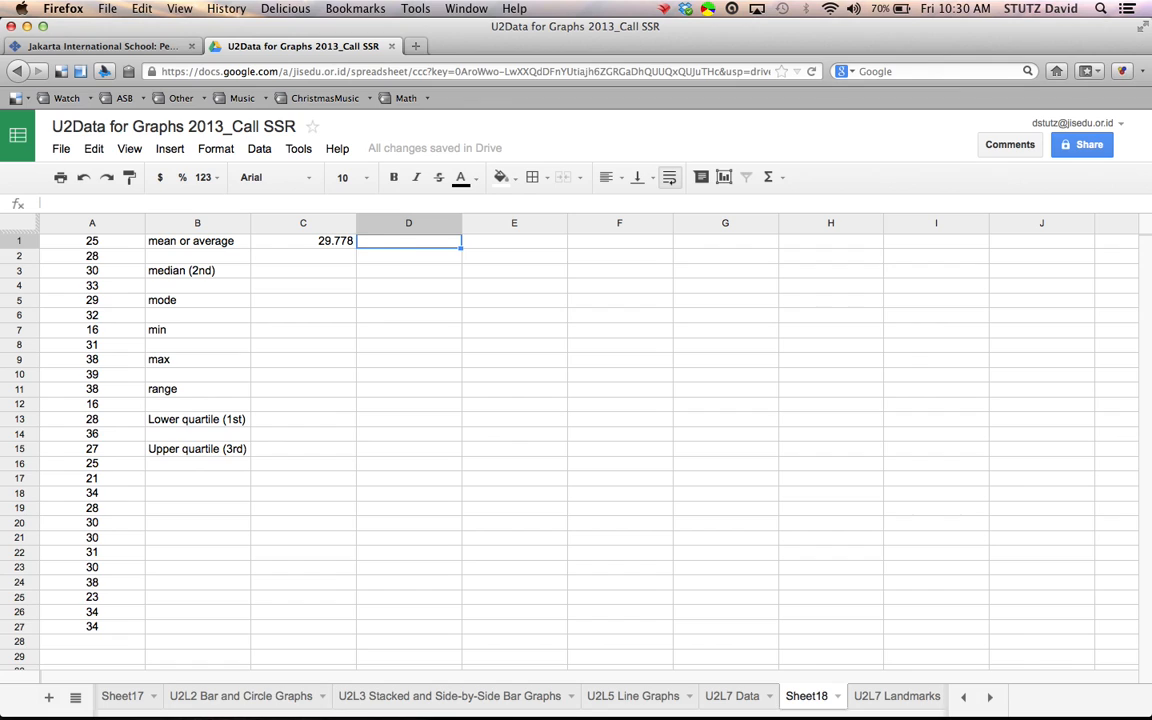
{"action": "type", "text": "=av"}
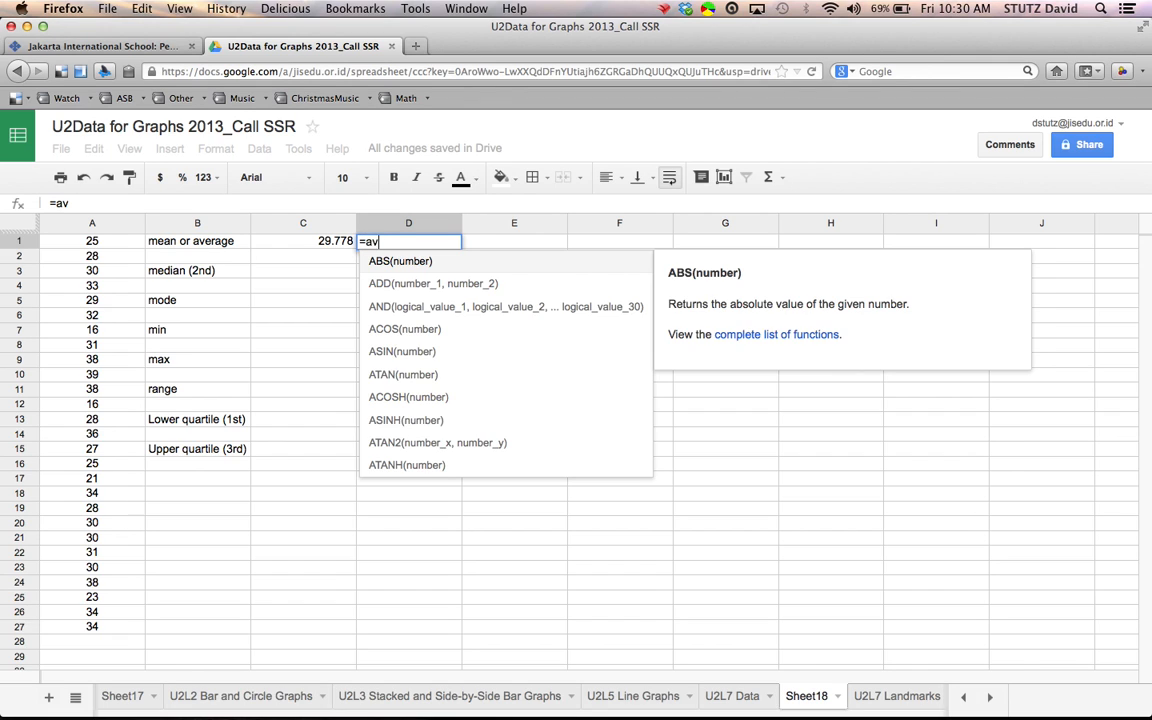
{"action": "type", "text": "eerag"}
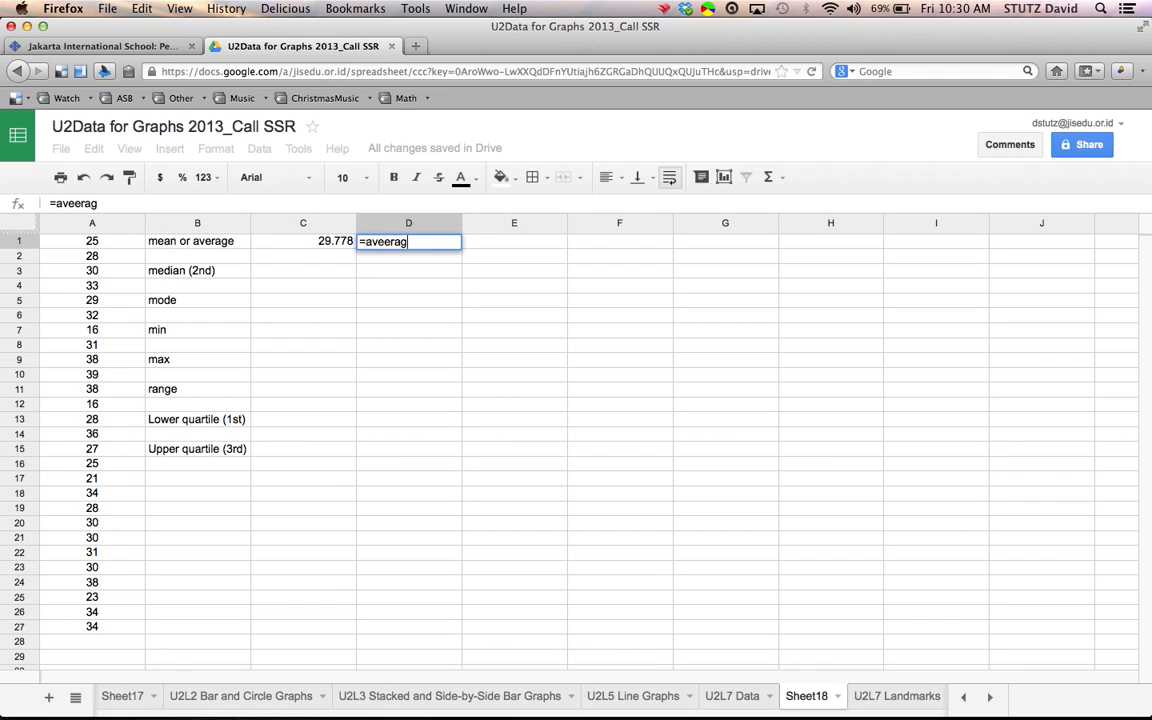
{"action": "type", "text": "e("}
{"action": "left_click_drag", "start_coordinate": [60, 243], "coordinate": [92, 285]}
{"action": "left_click_drag", "start_coordinate": [97, 374], "coordinate": [92, 633]}
{"action": "type", "text": ")"}
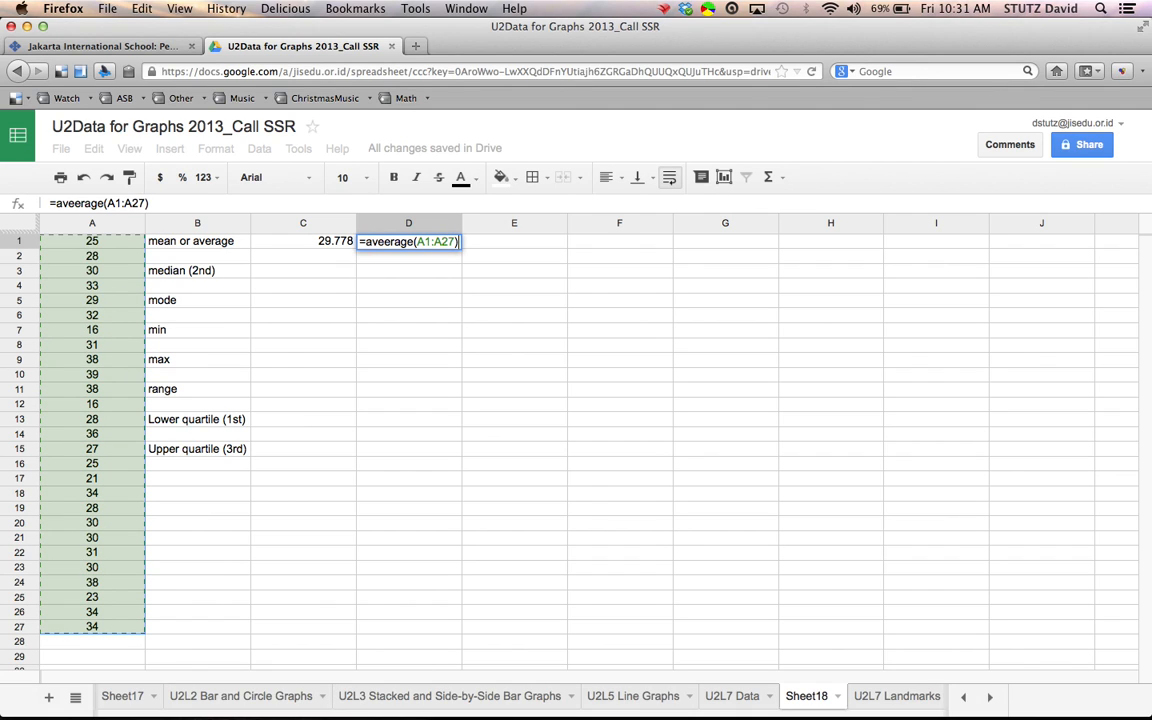
{"action": "key", "text": "Return"}
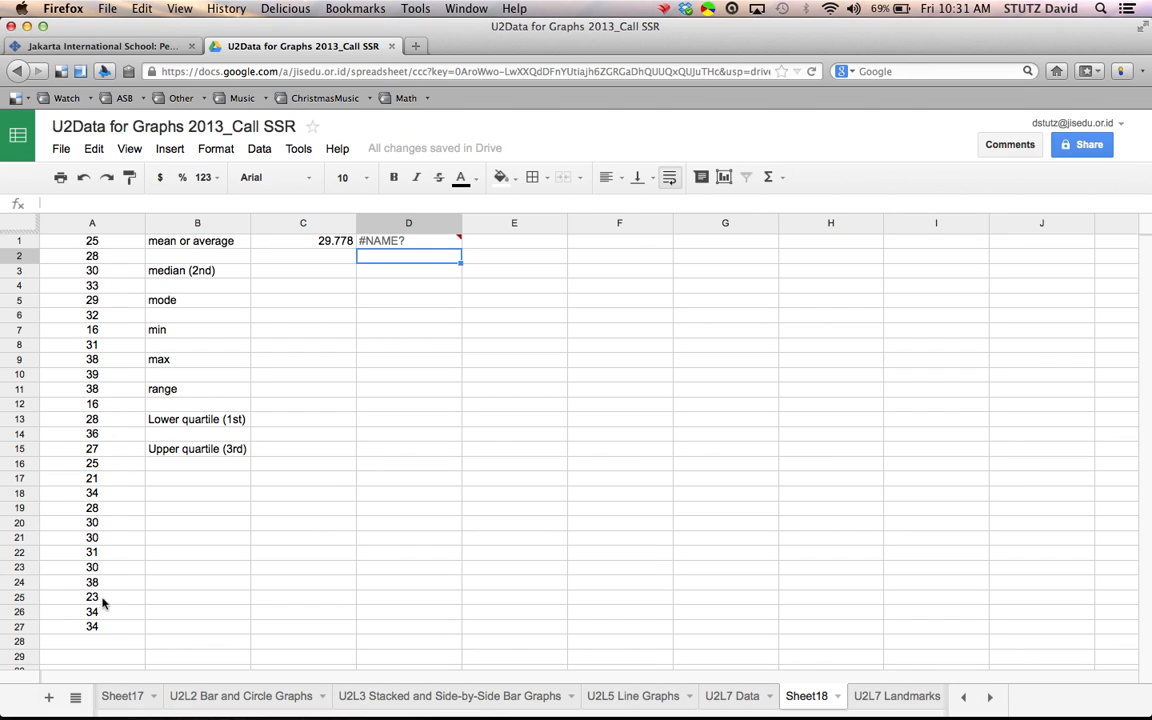
Correct the formula in cell D1 to =average(A1:A27), and clear the cell after checking it.
{"action": "left_click", "coordinate": [408, 242]}
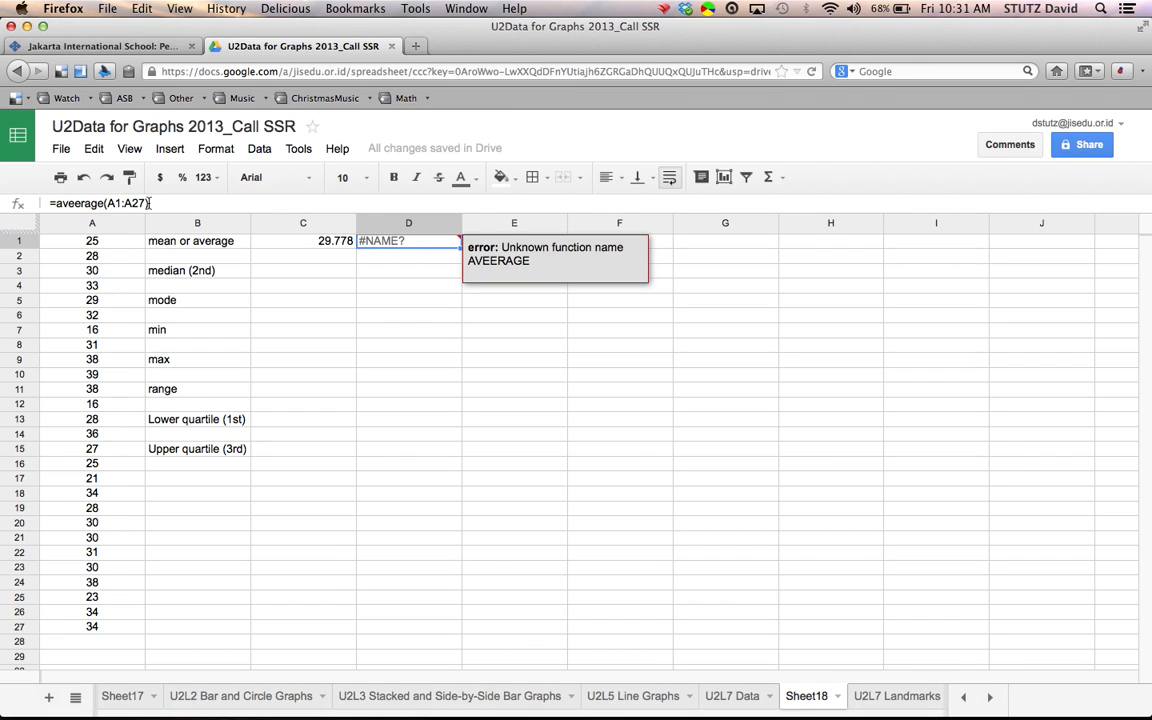
{"action": "left_click", "coordinate": [80, 203]}
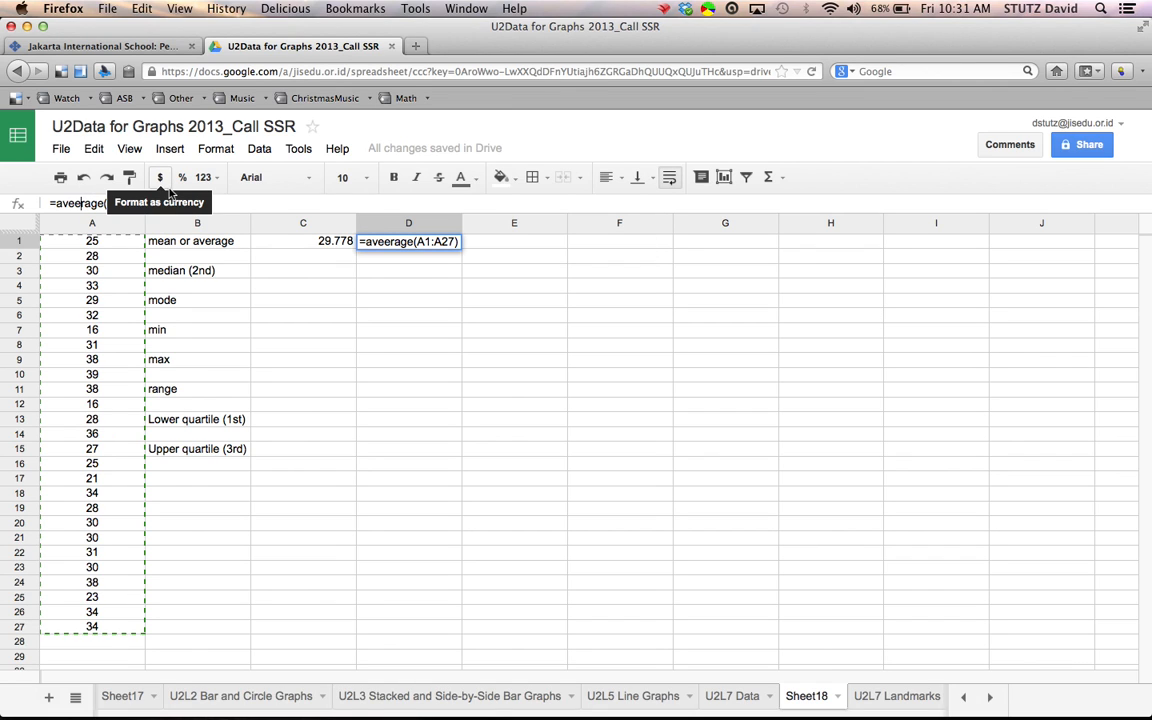
{"action": "key", "text": "BackSpace"}
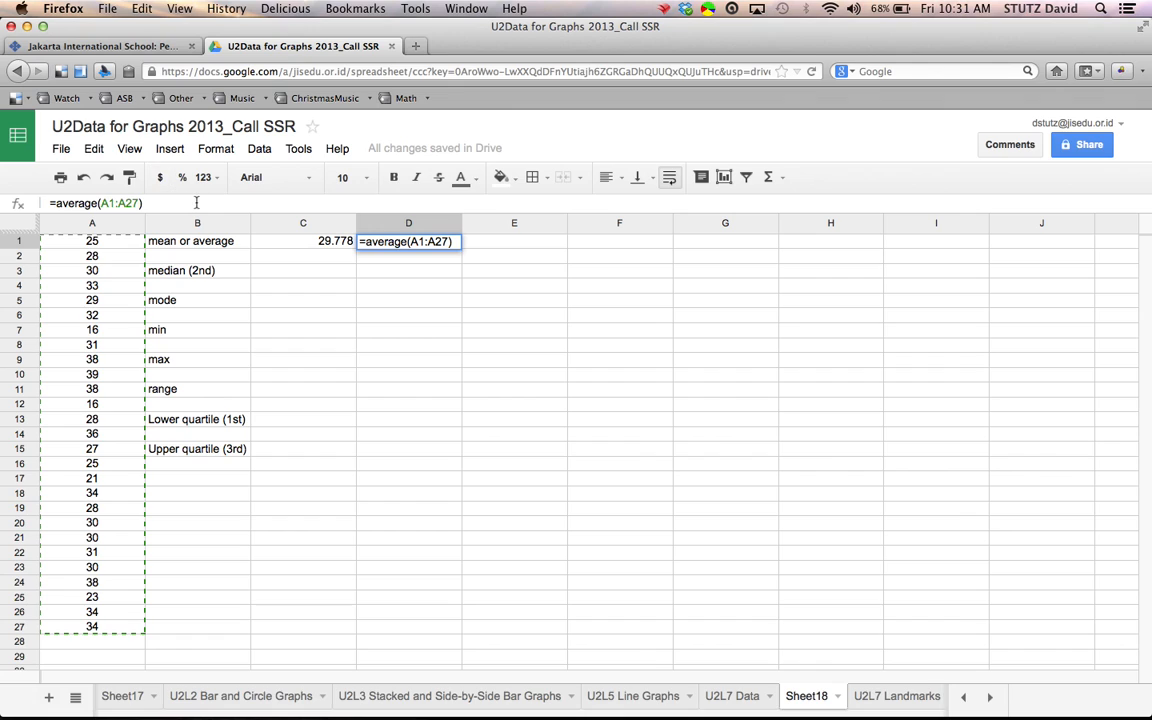
{"action": "key", "text": "Return"}
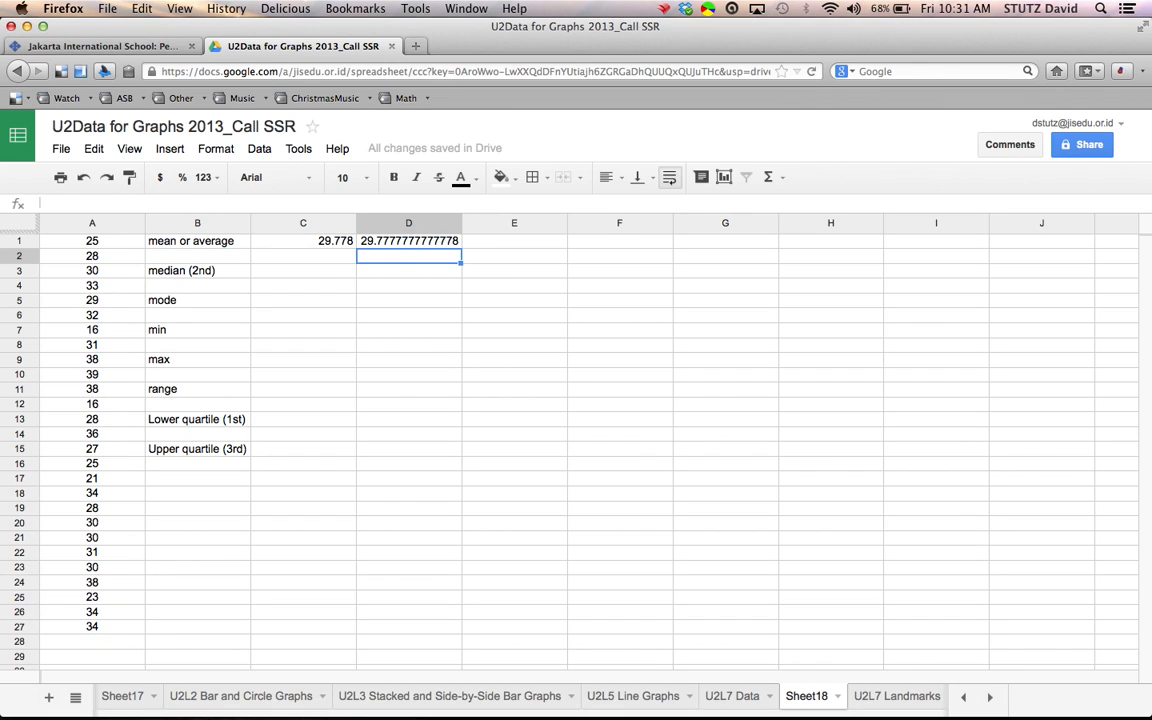
{"action": "left_click", "coordinate": [416, 243]}
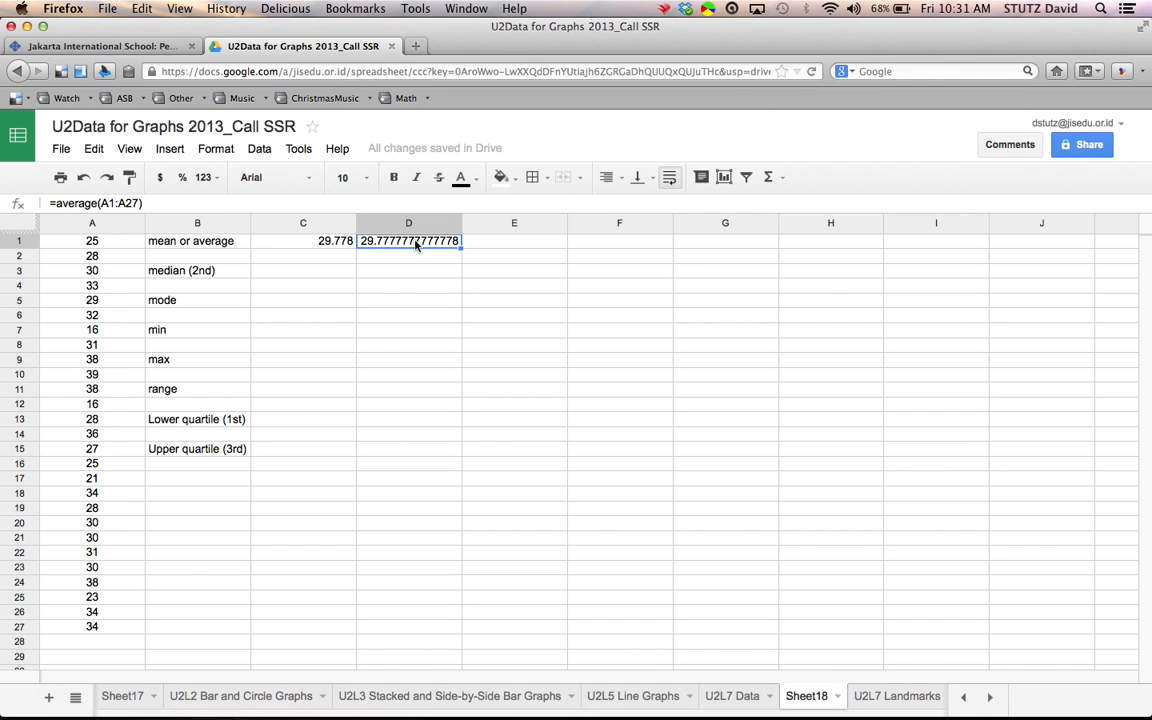
{"action": "key", "text": "Delete"}
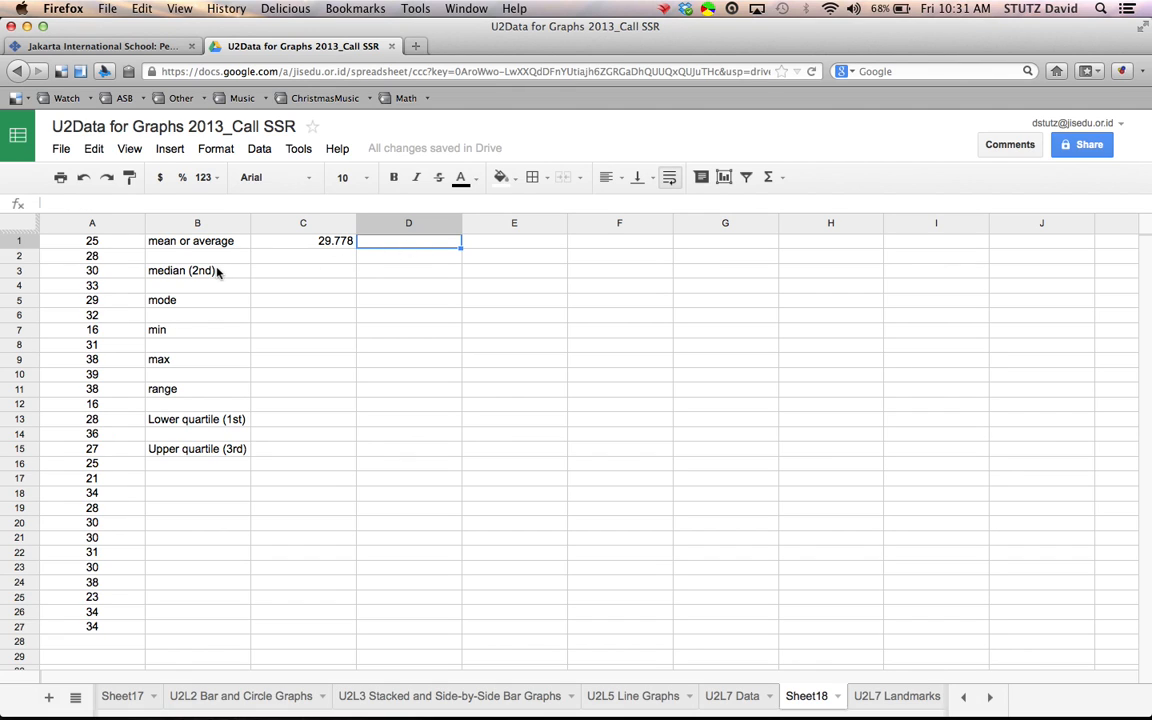
Enter the formula =median(A1:A27) in cell C3, beside the median label.
{"action": "left_click", "coordinate": [213, 271]}
{"action": "left_click", "coordinate": [275, 276]}
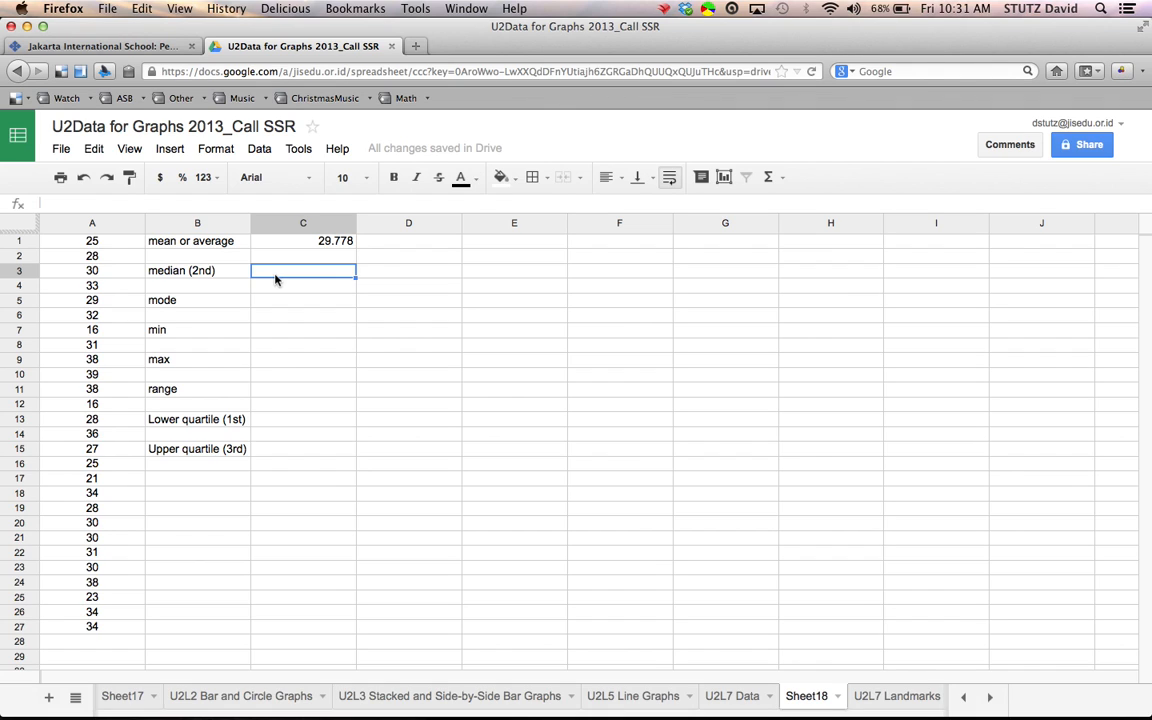
{"action": "type", "text": "="}
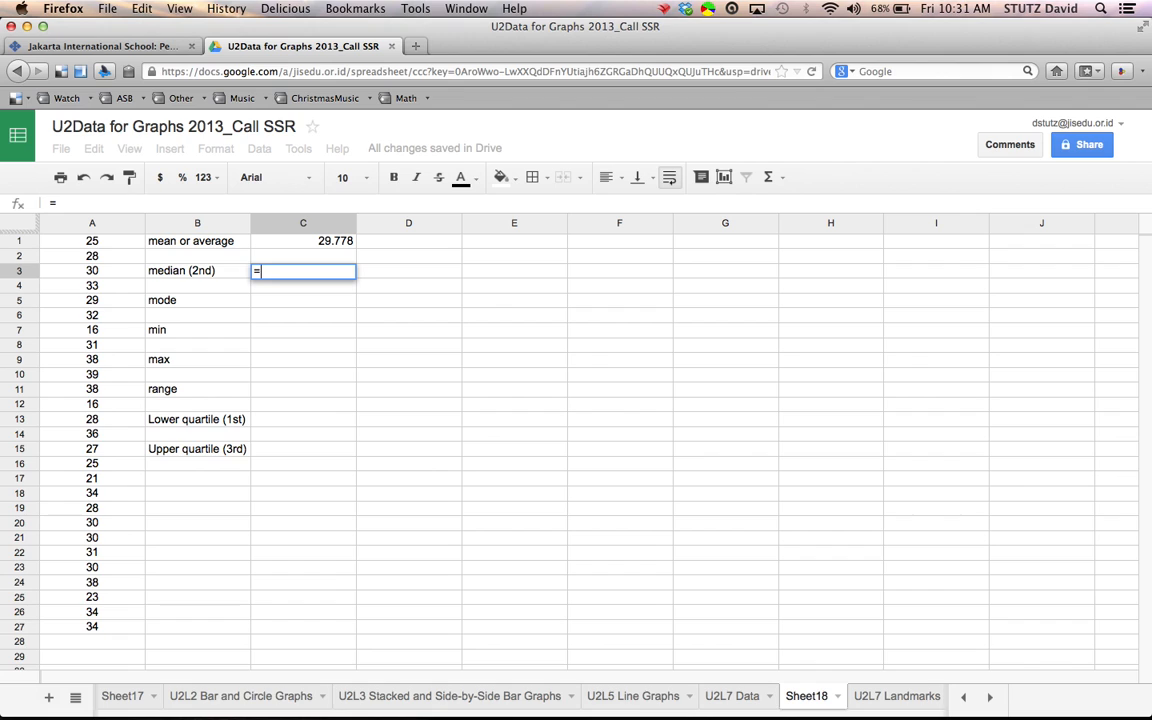
{"action": "type", "text": "median"}
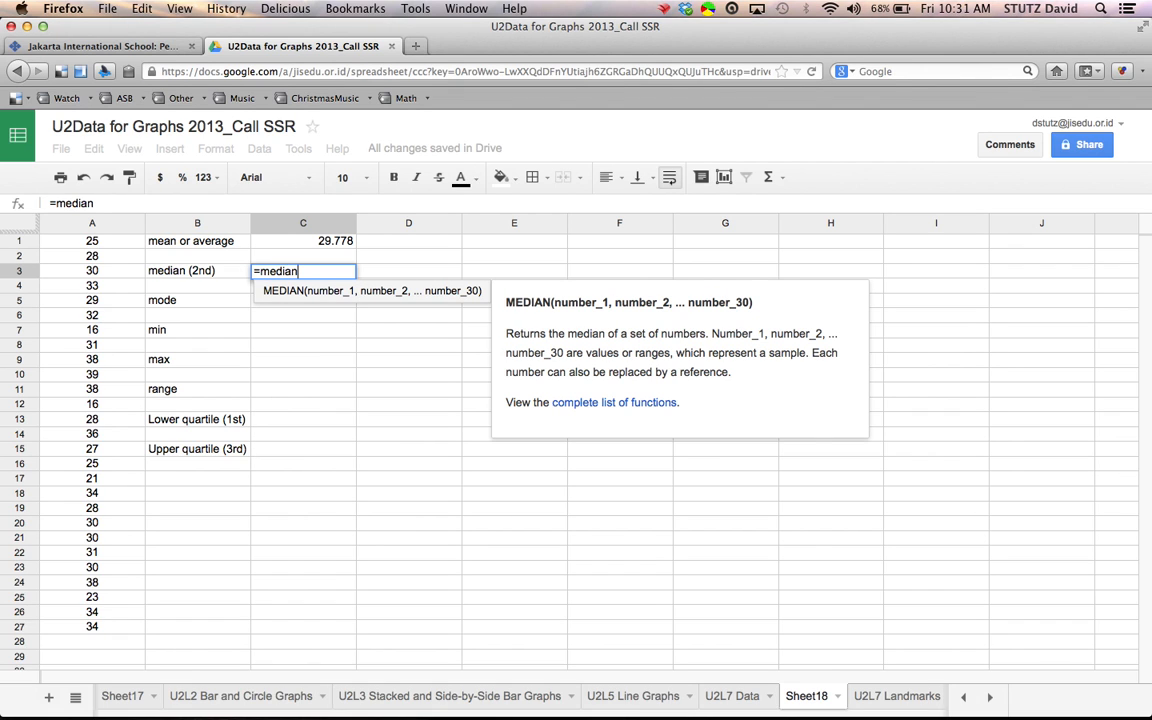
{"action": "type", "text": "("}
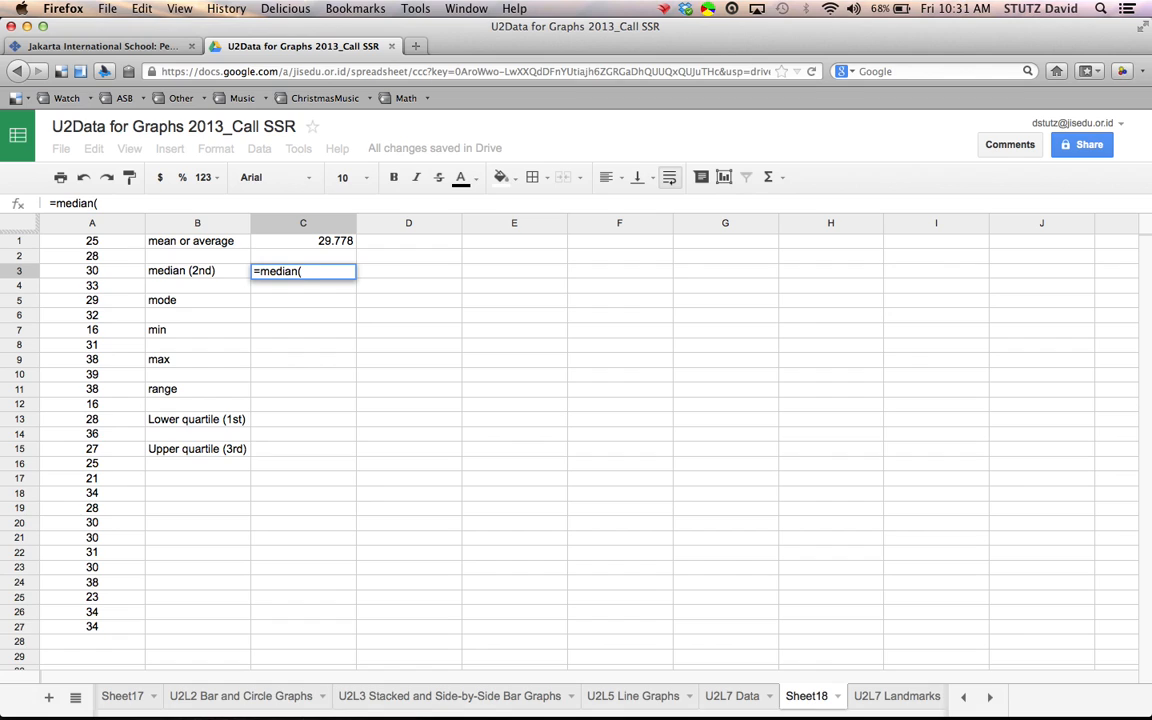
{"action": "left_click_drag", "start_coordinate": [114, 245], "coordinate": [95, 630]}
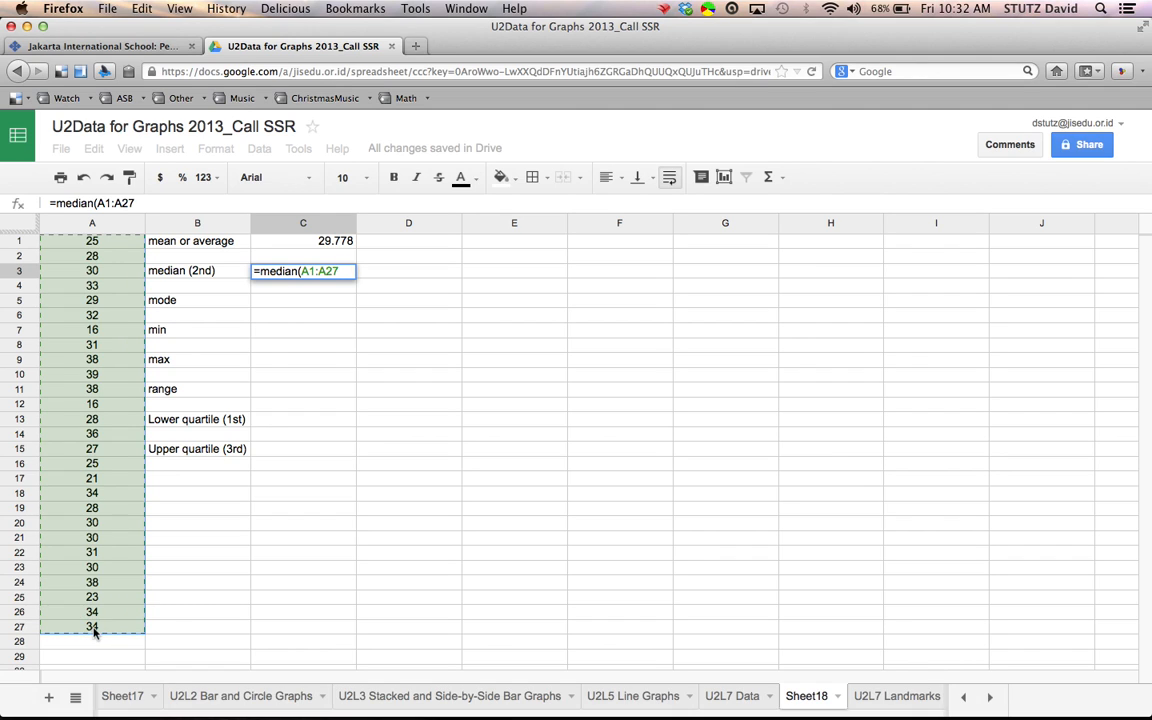
{"action": "type", "text": ")"}
{"action": "key", "text": "Return"}
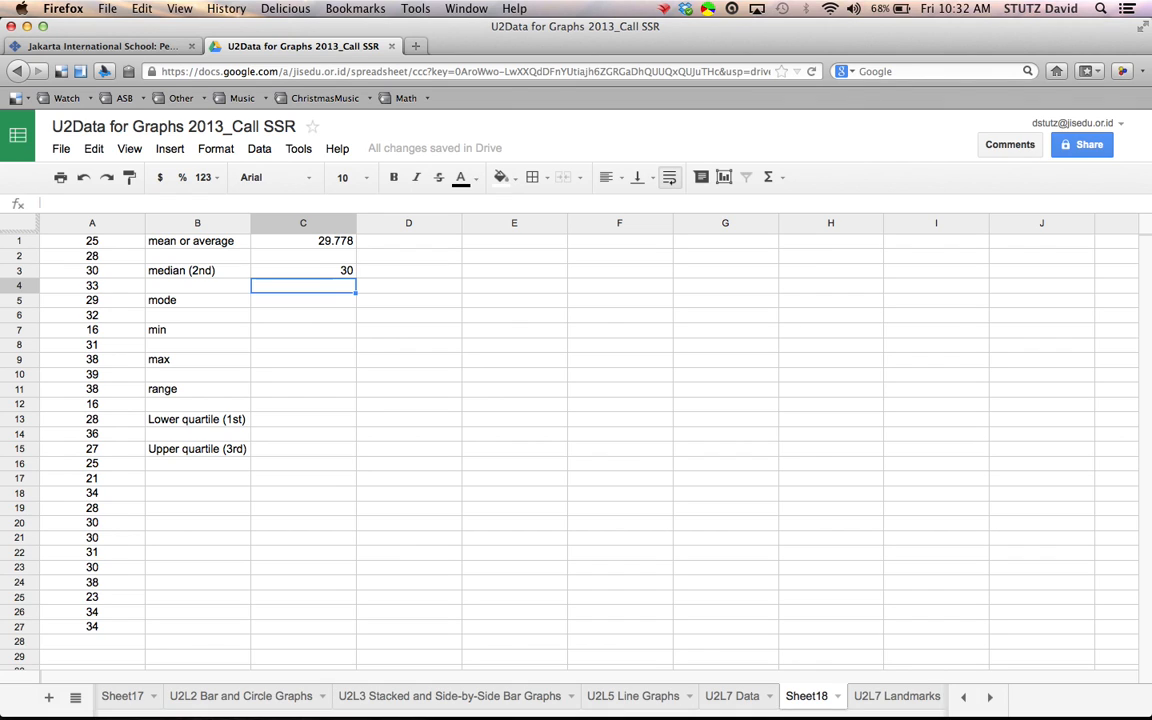
Enter the formula =MODE(A1:A27) in cell C5, beside the mode label.
{"action": "key", "text": "Down"}
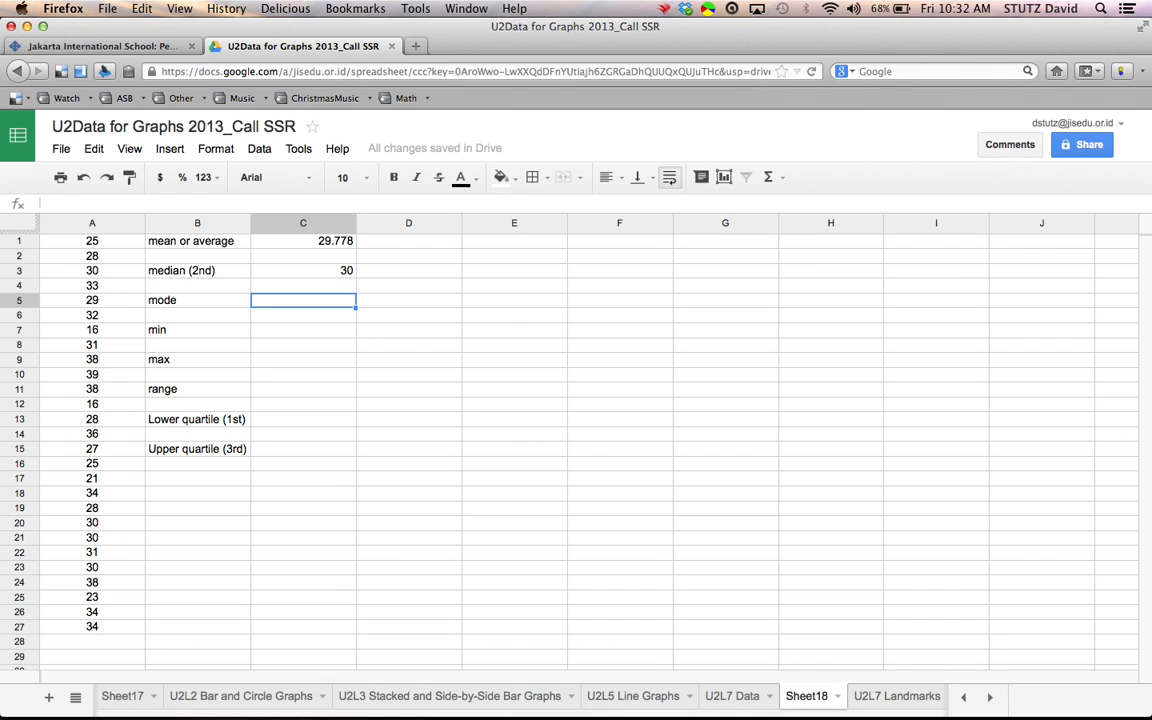
{"action": "type", "text": "="}
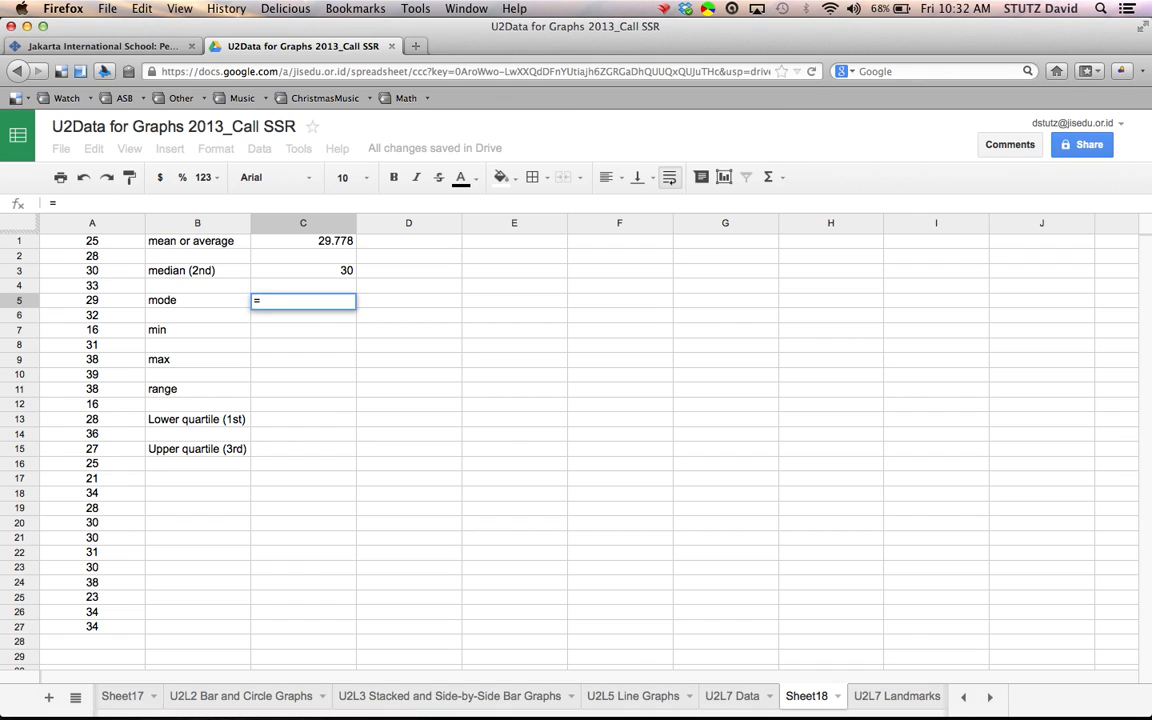
{"action": "type", "text": "mode"}
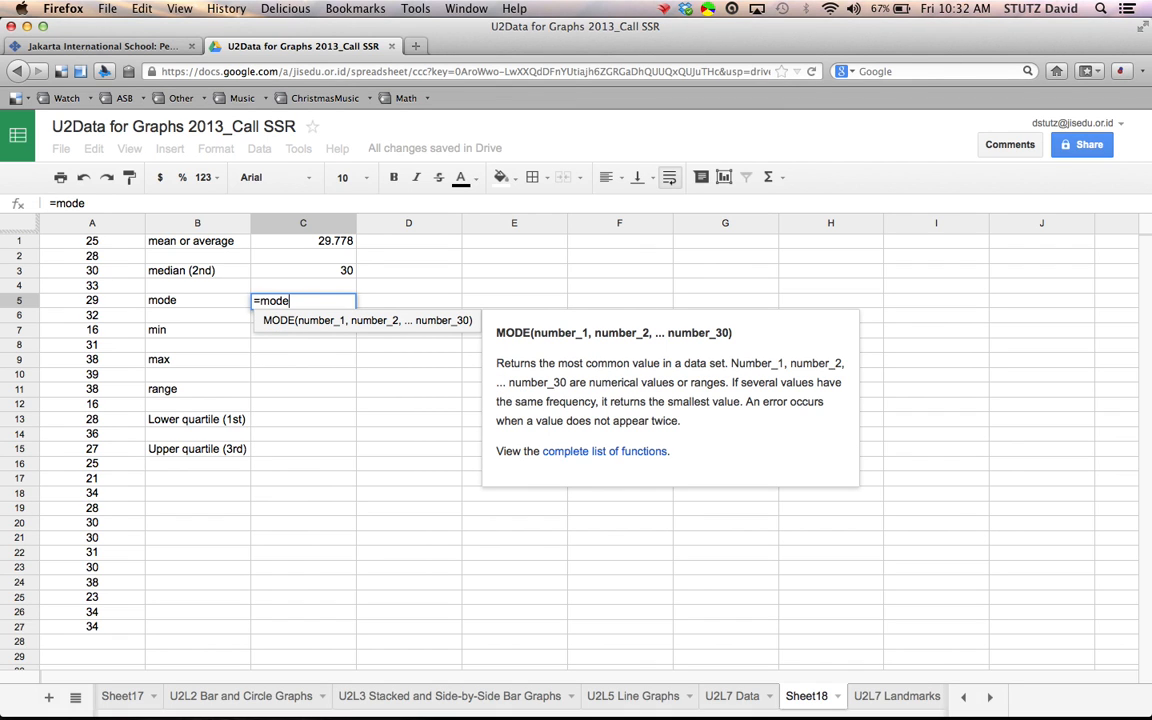
{"action": "type", "text": "("}
{"action": "key", "text": "BackSpace"}
{"action": "left_click", "coordinate": [306, 325]}
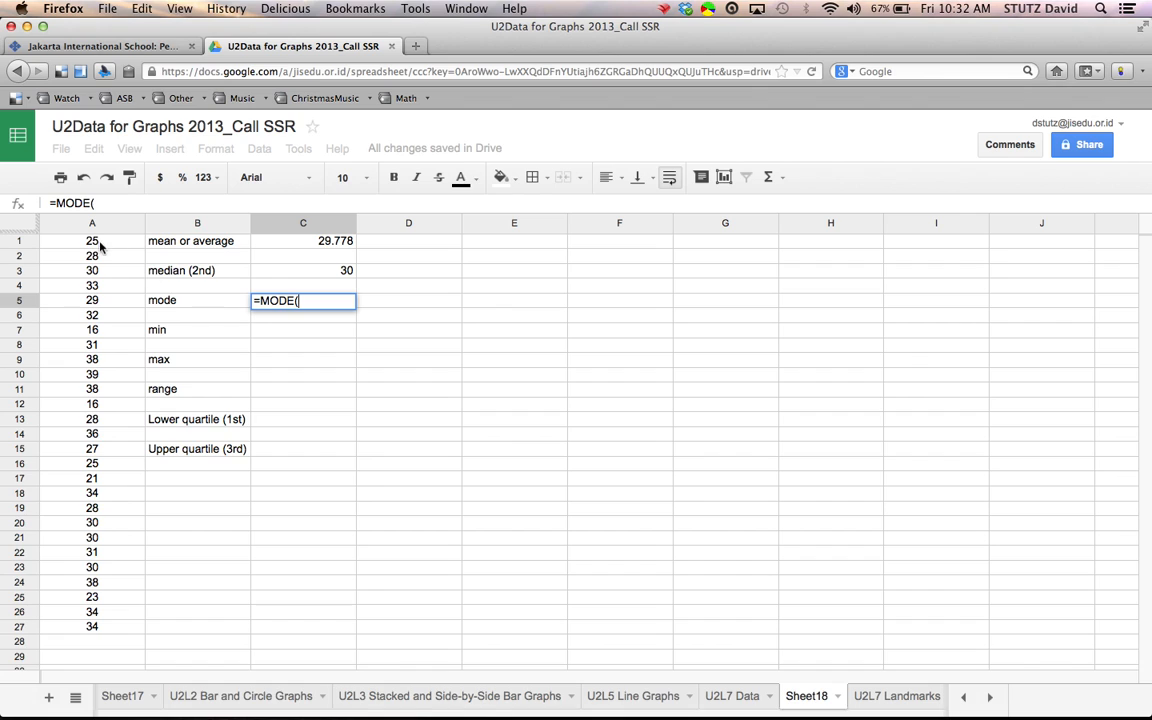
{"action": "left_click_drag", "start_coordinate": [92, 242], "coordinate": [87, 627]}
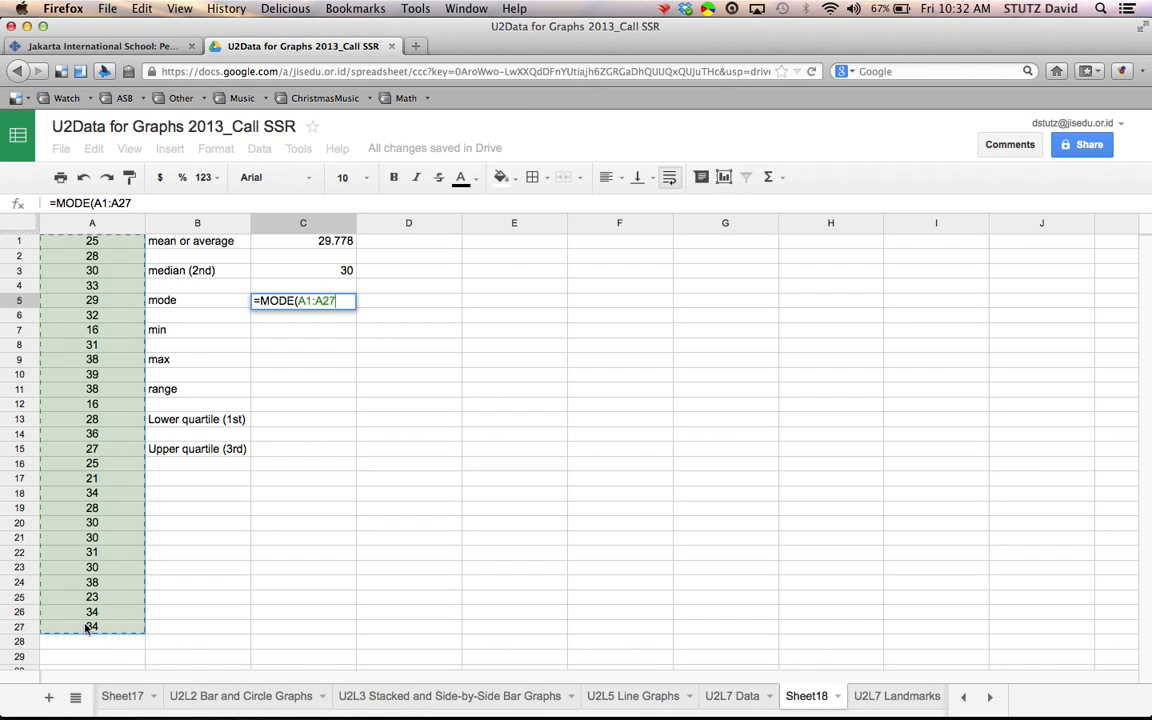
{"action": "key", "text": "Return"}
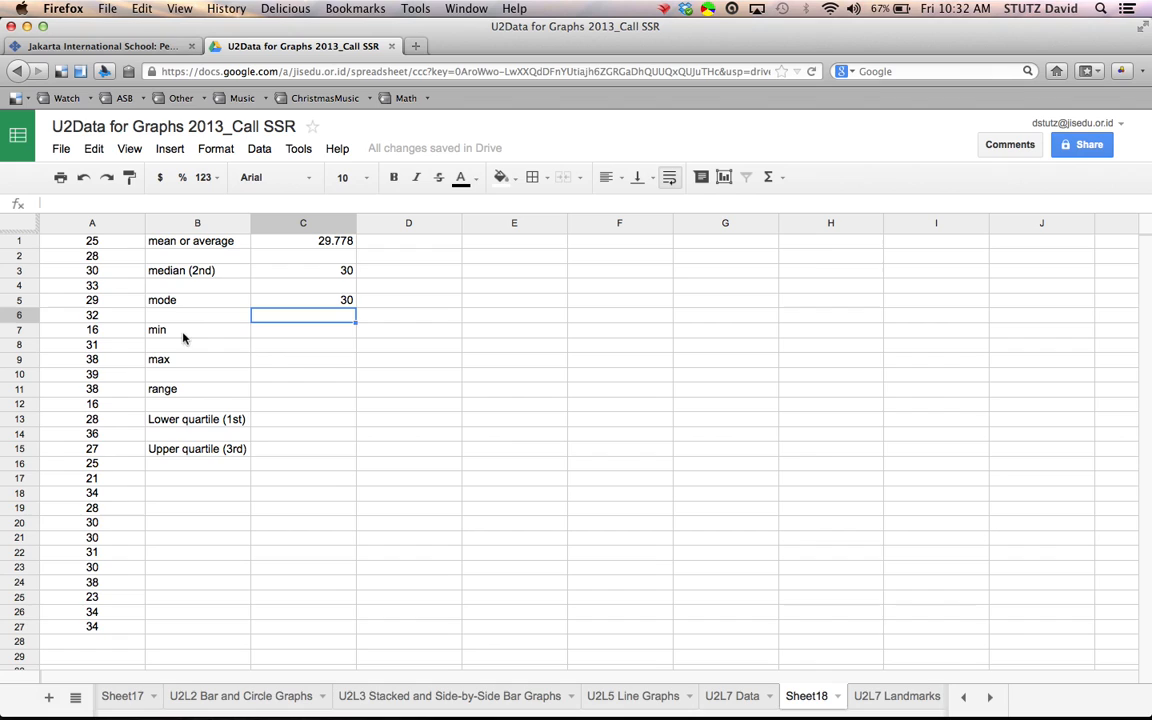
Enter the formula =min(A1:A27) in cell C7, beside the min label.
{"action": "left_click", "coordinate": [258, 334]}
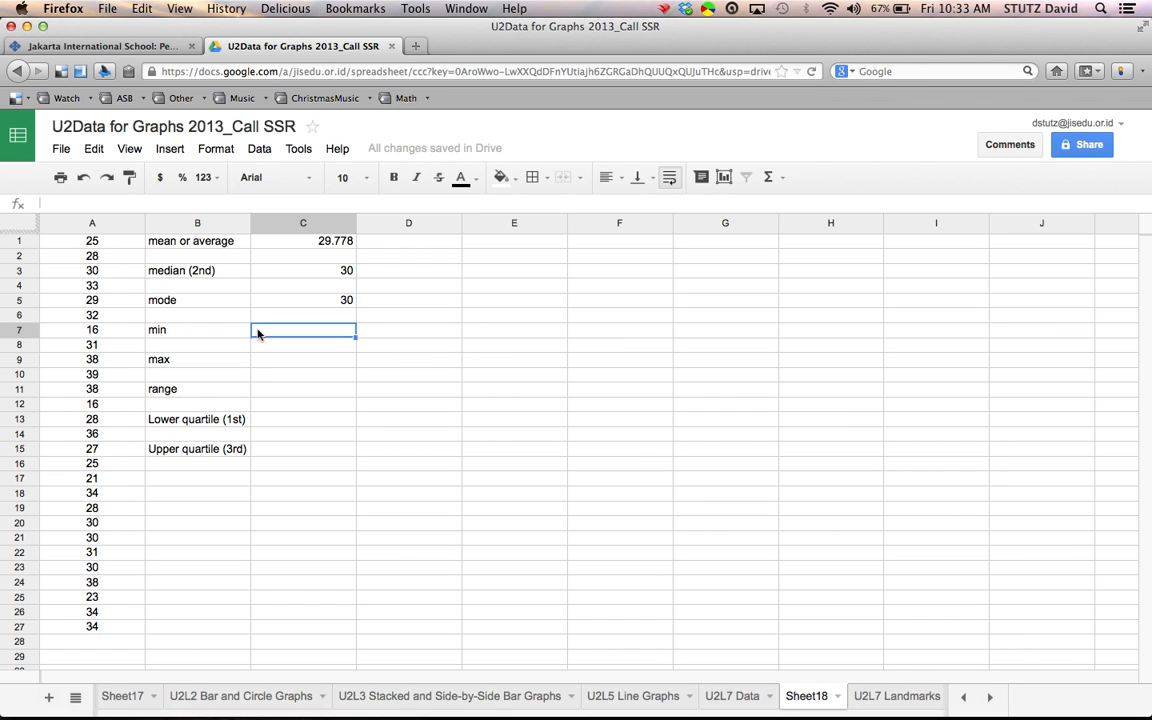
{"action": "type", "text": "="}
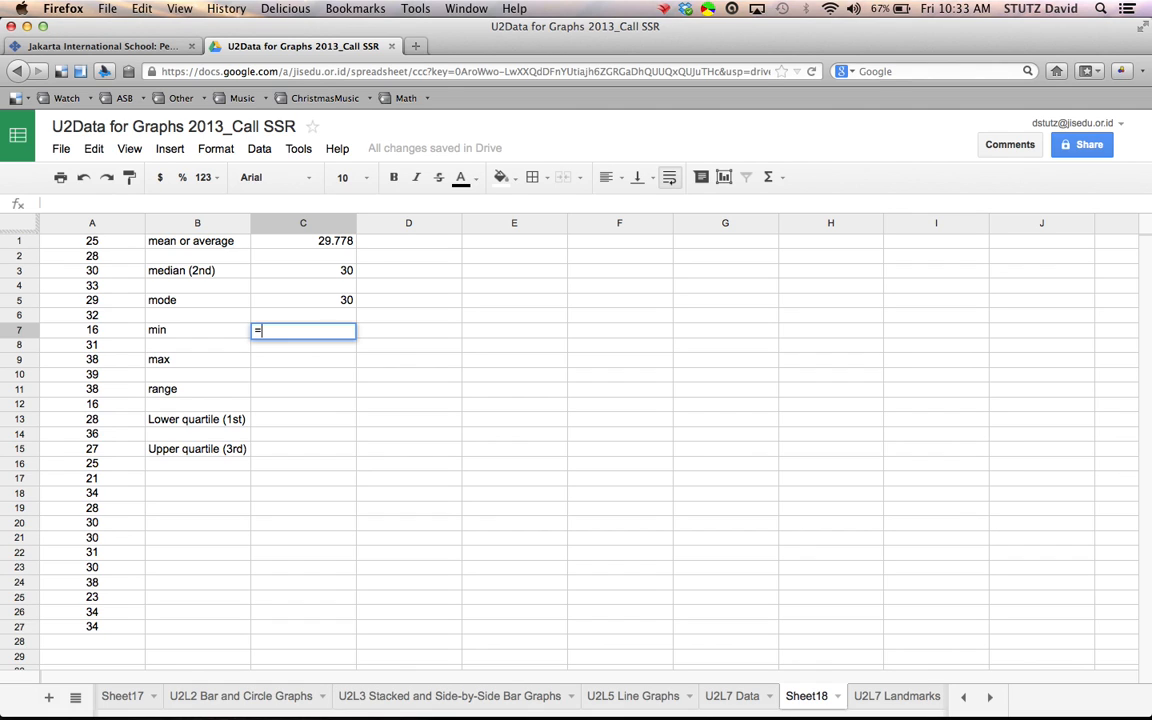
{"action": "type", "text": "min("}
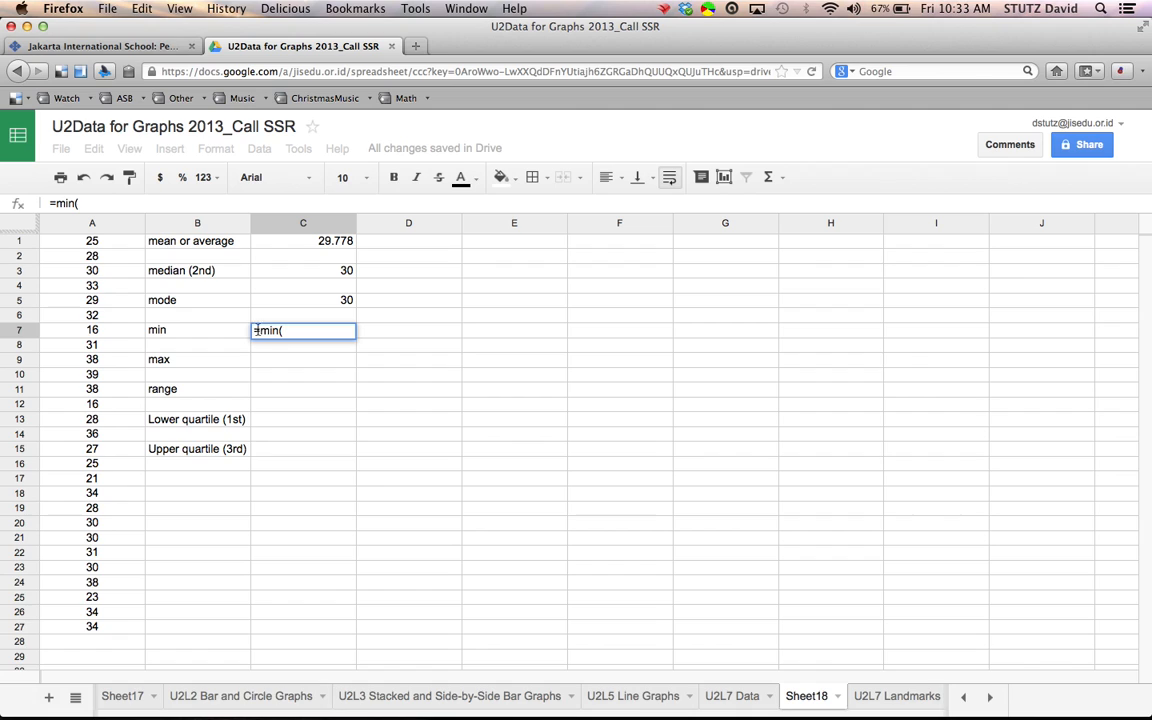
{"action": "left_click_drag", "start_coordinate": [108, 245], "coordinate": [91, 628]}
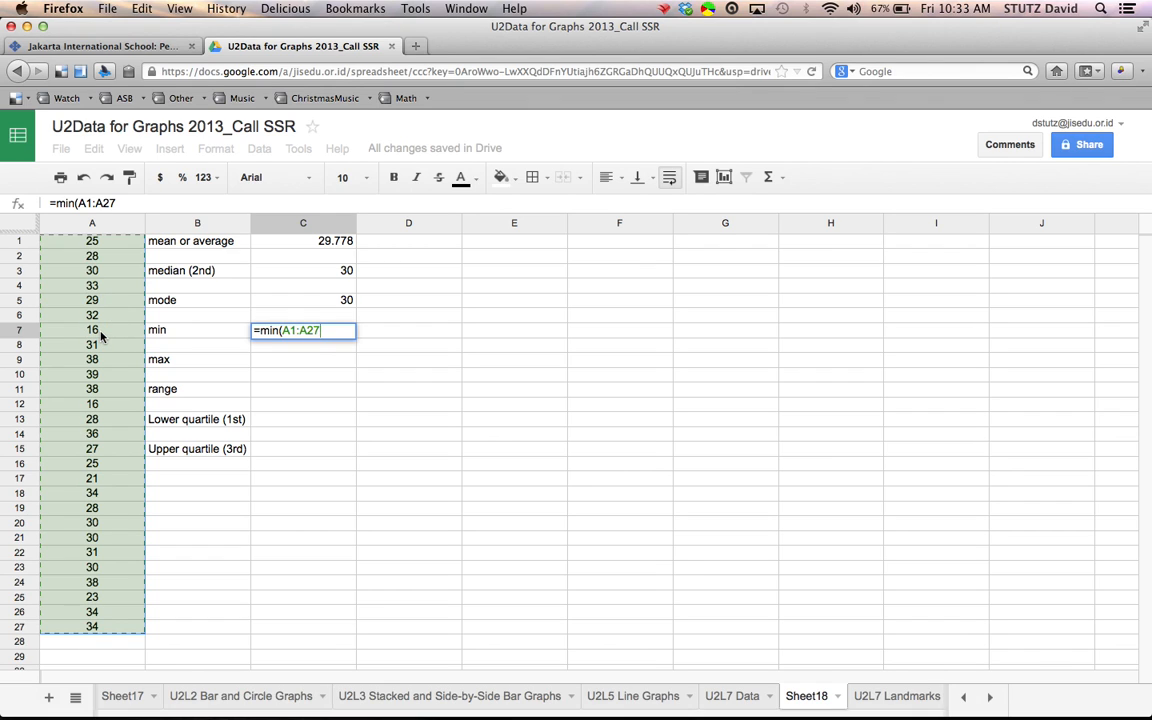
{"action": "type", "text": ")"}
{"action": "key", "text": "Return"}
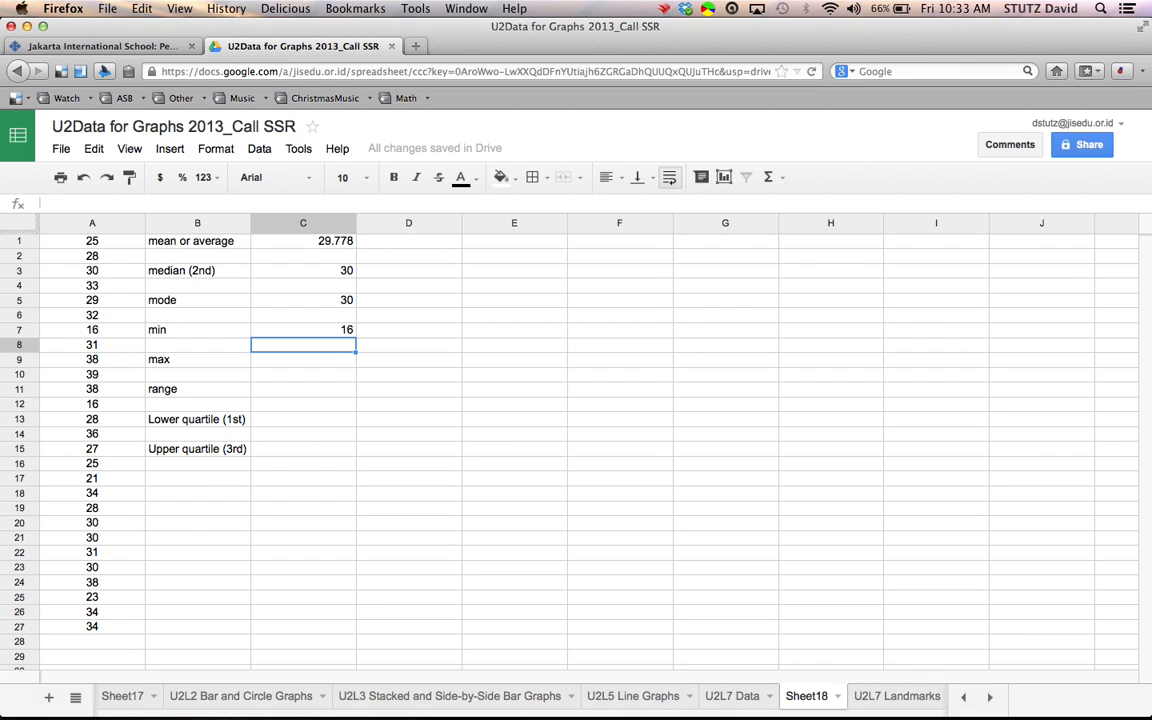
Enter the formula =max(A1:A27) in cell C9, beside the max label.
{"action": "key", "text": "Down"}
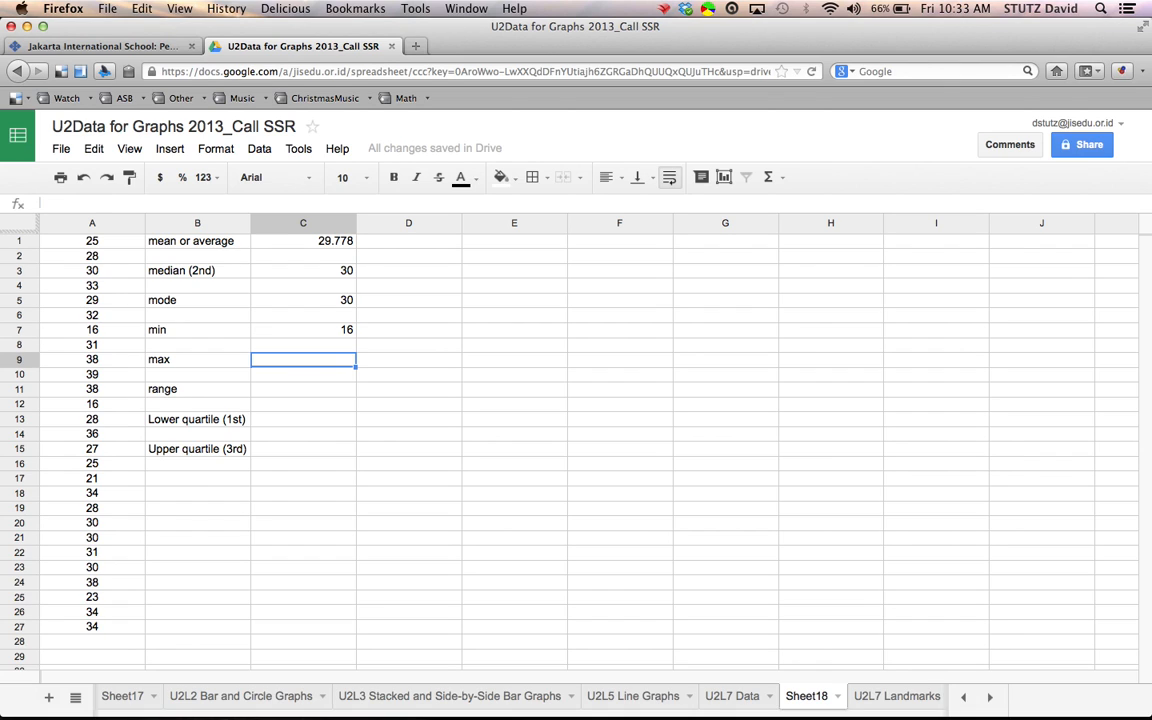
{"action": "type", "text": "="}
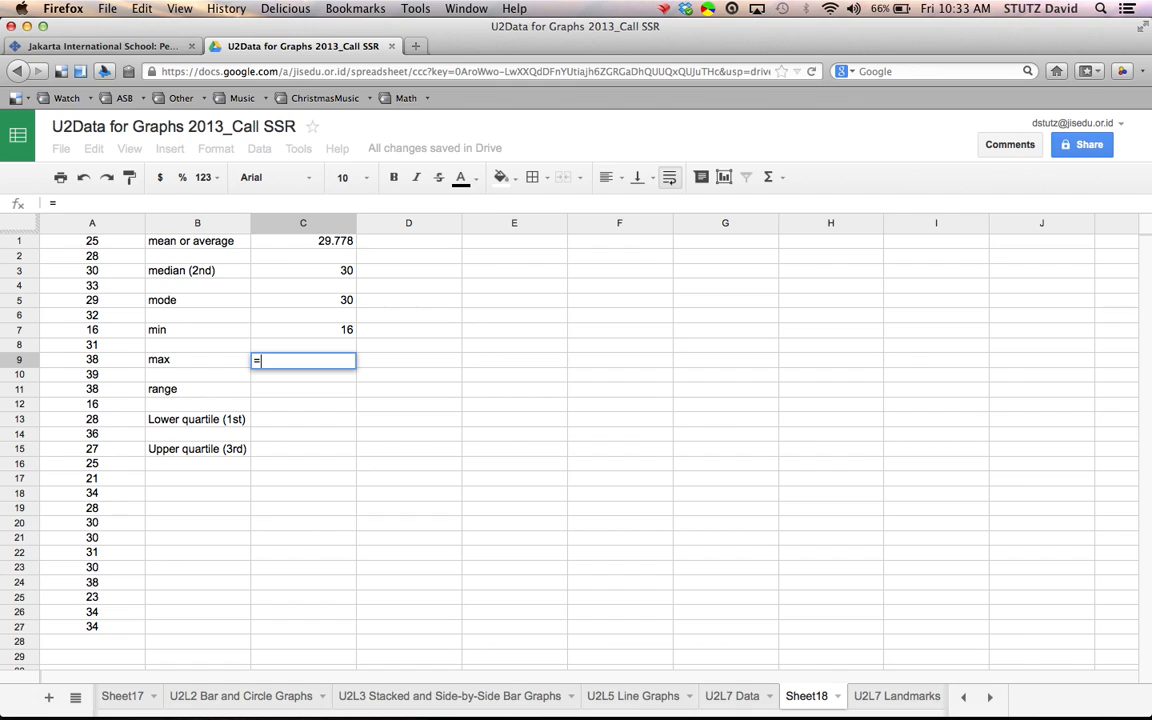
{"action": "type", "text": "max("}
{"action": "left_click_drag", "start_coordinate": [85, 245], "coordinate": [80, 630]}
{"action": "key", "text": "Return"}
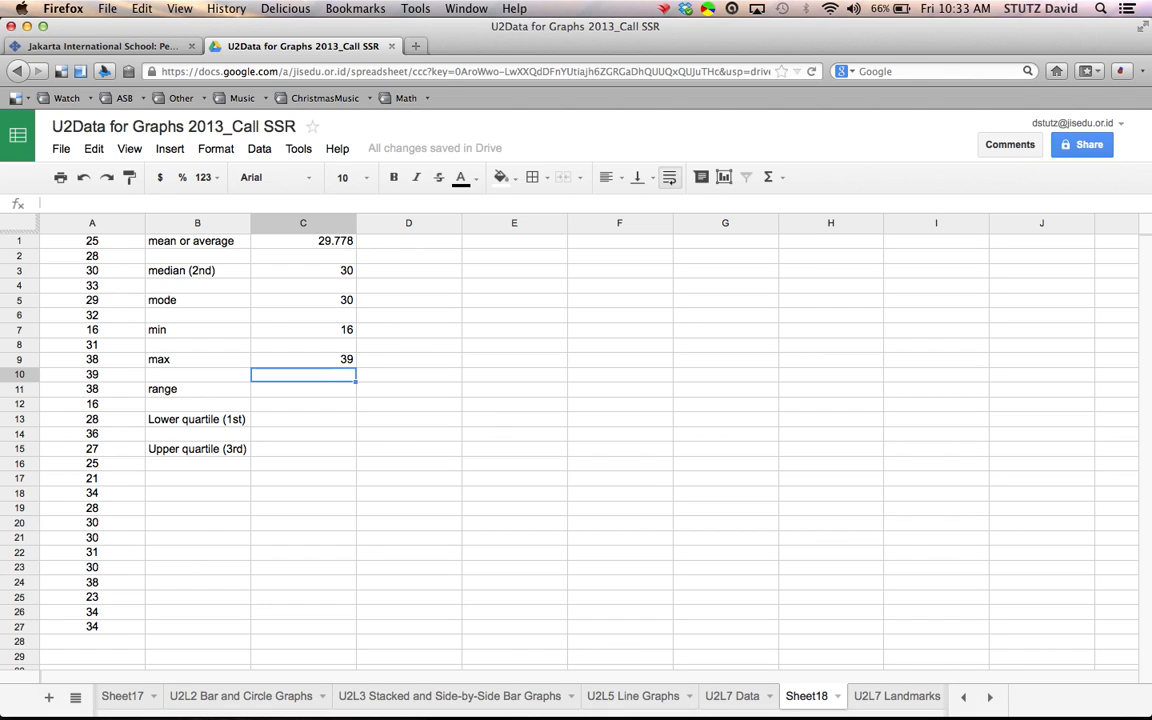
Change the data value in cell A10 to 45 to test the formulas, and set it back to 39.
{"action": "key", "text": "Down"}
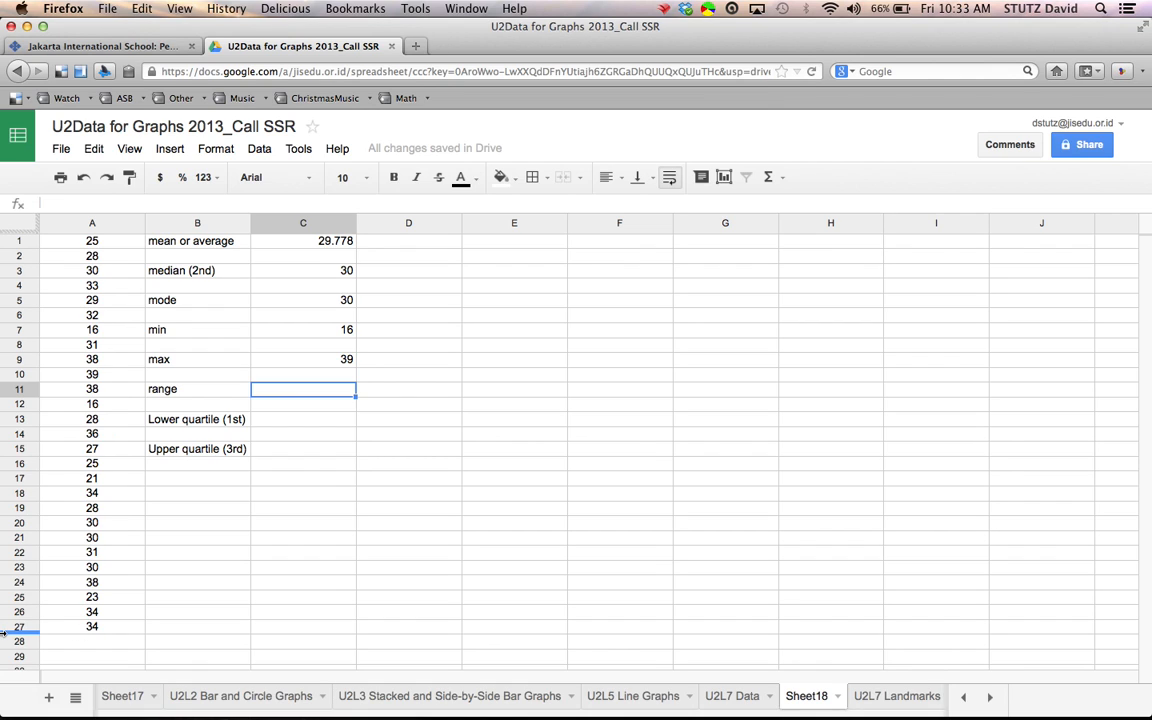
{"action": "left_click", "coordinate": [93, 375]}
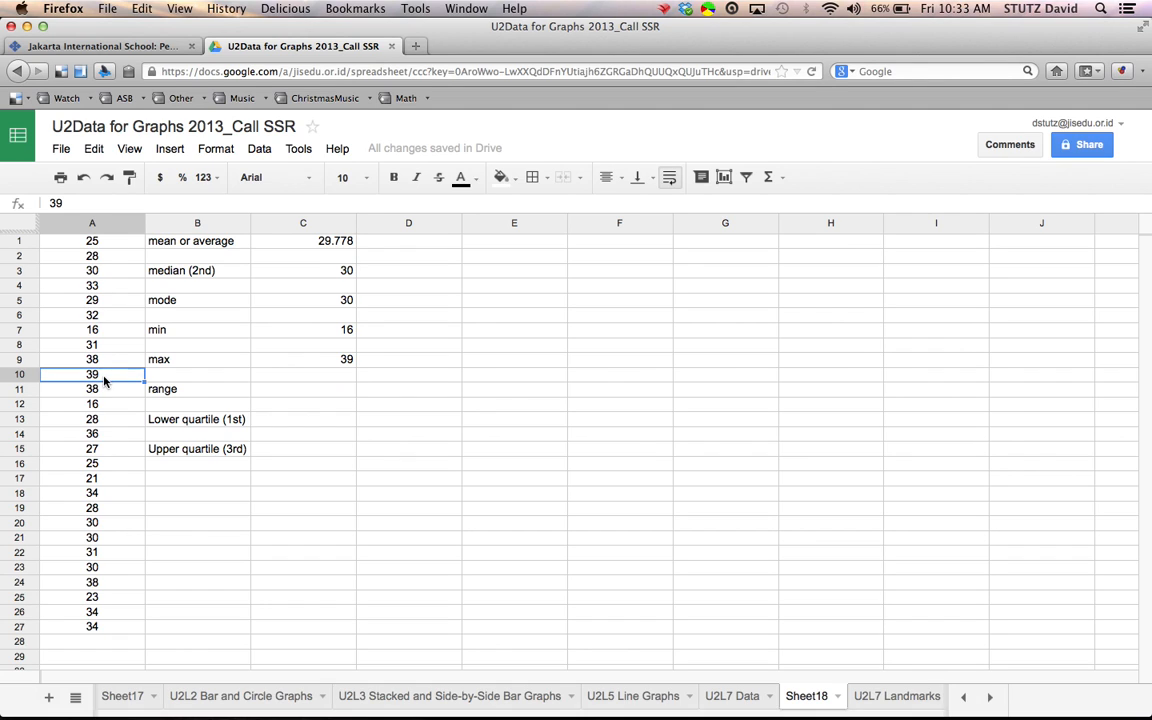
{"action": "type", "text": "45"}
{"action": "key", "text": "Return"}
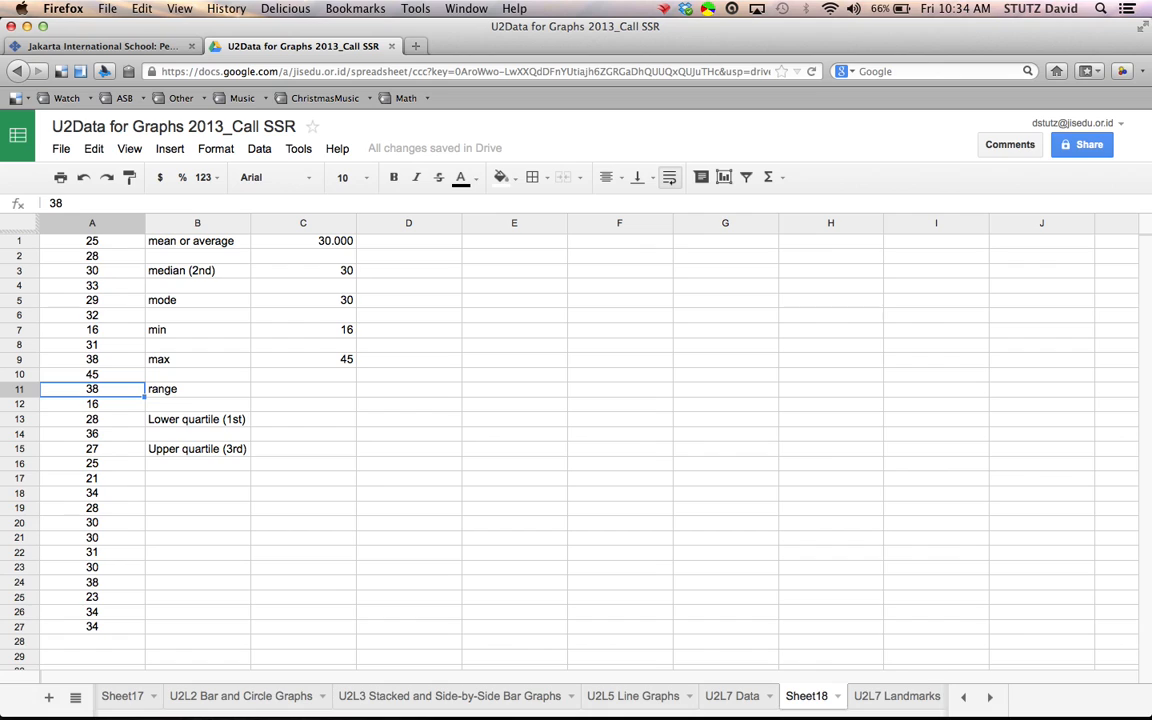
{"action": "key", "text": "Up"}
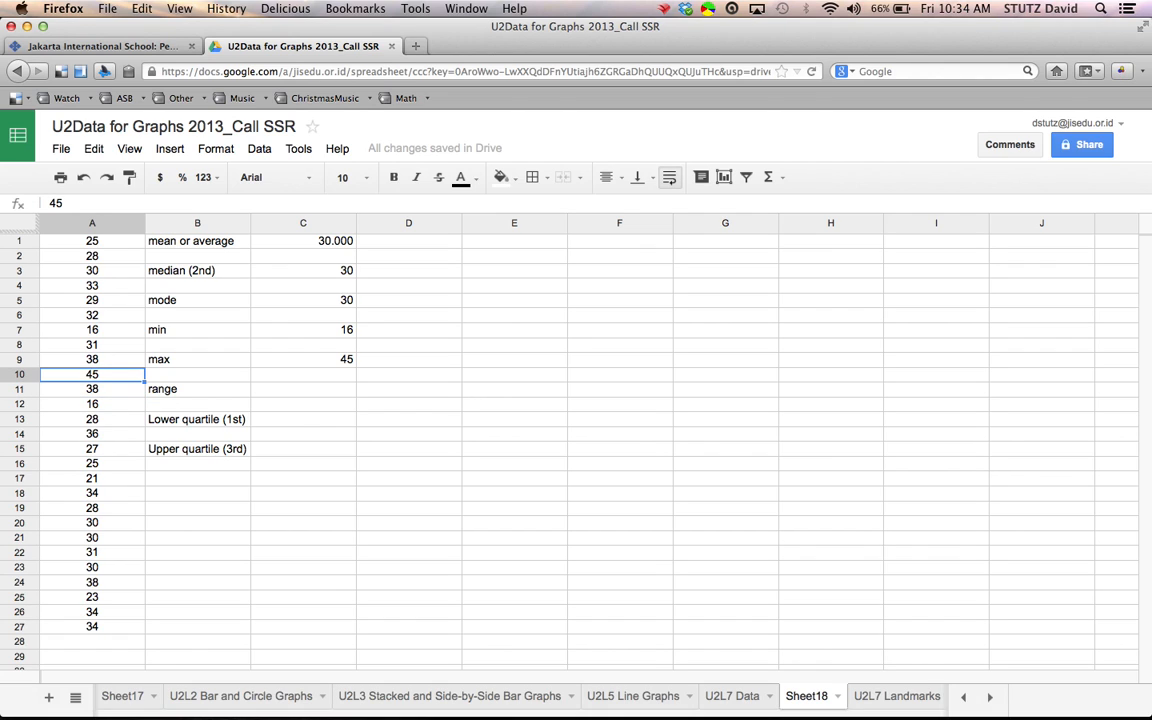
{"action": "type", "text": "39"}
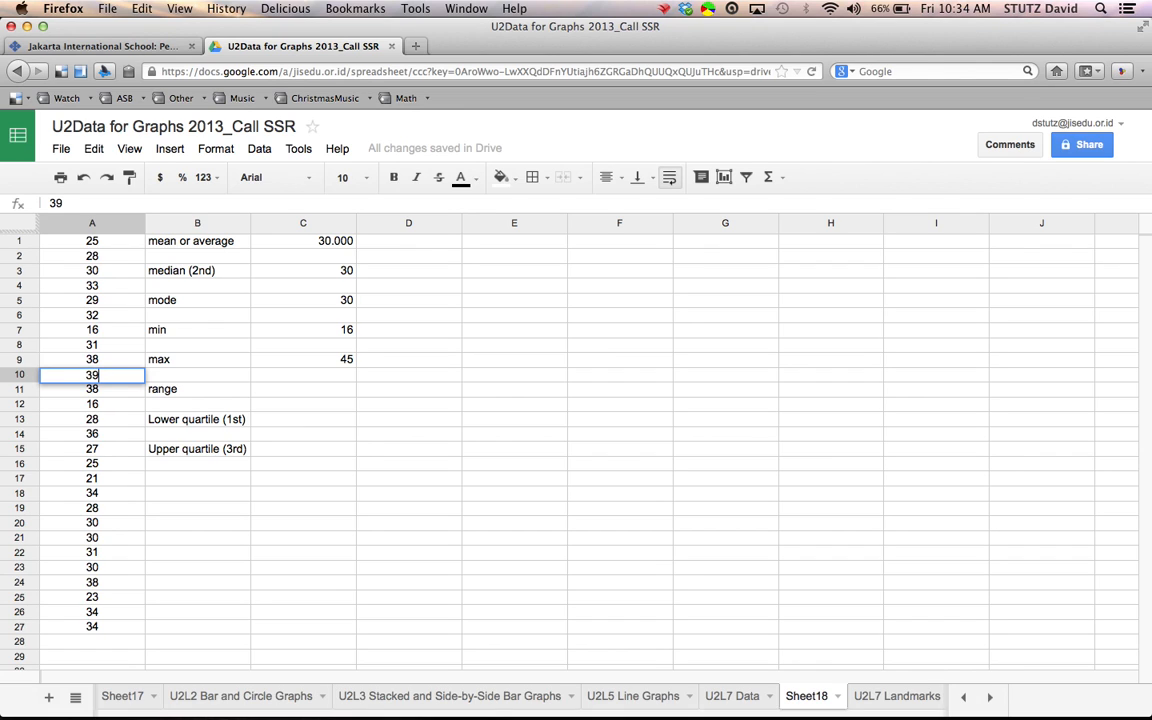
{"action": "key", "text": "Return"}
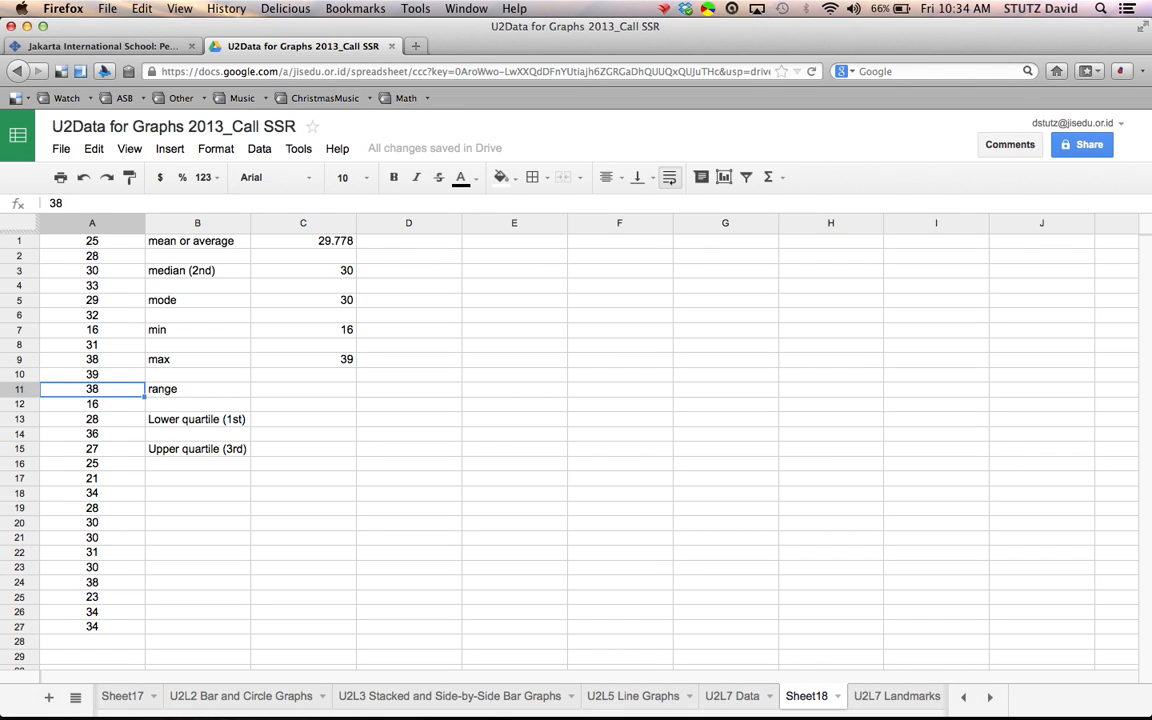
Enter the formula =max(A1:A27)-min(A1:A27) in cell C11, beside the range label.
{"action": "left_click", "coordinate": [283, 394]}
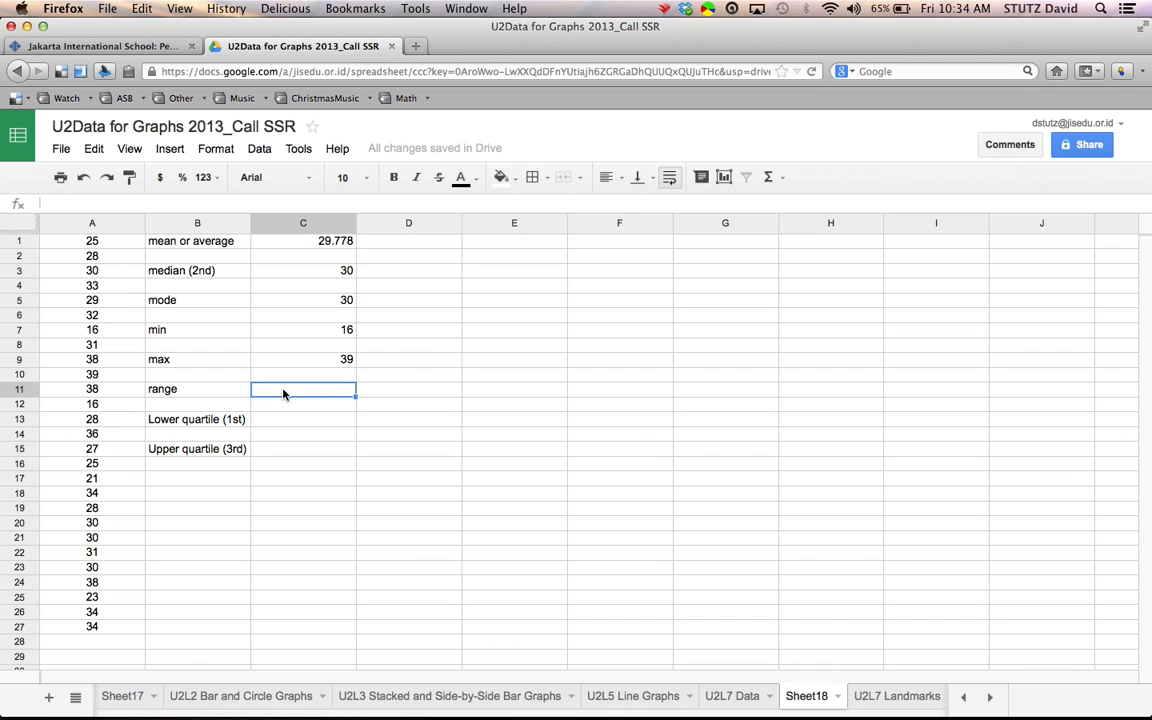
{"action": "type", "text": "="}
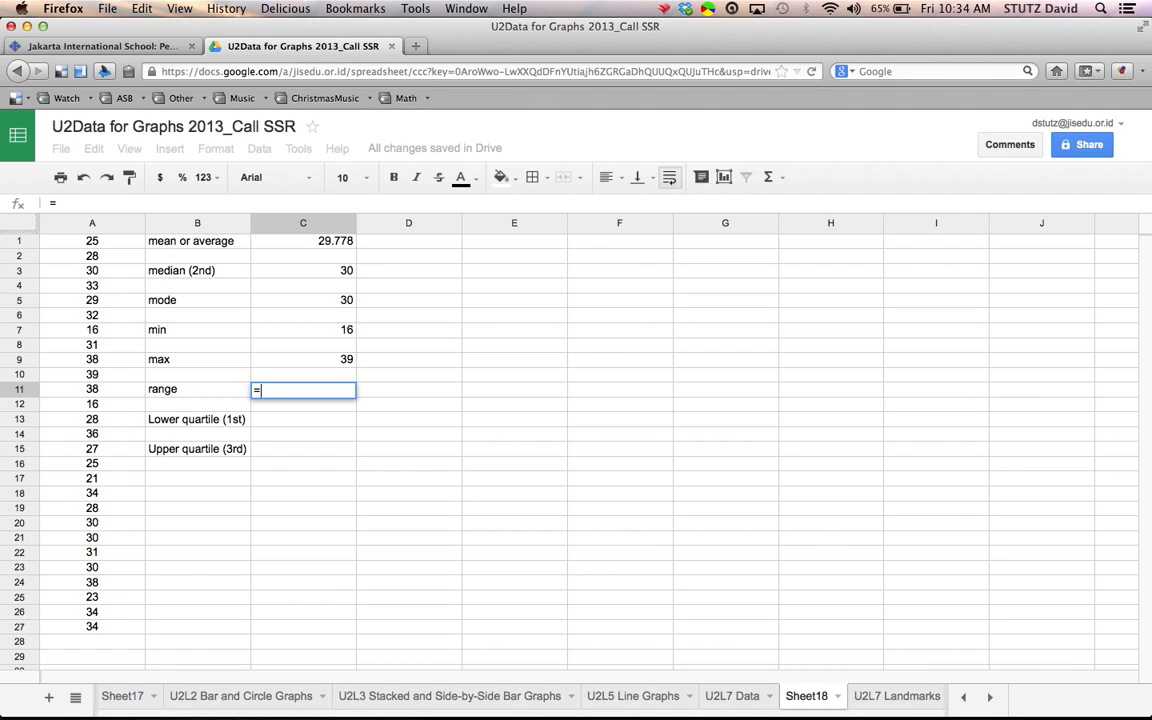
{"action": "type", "text": "max"}
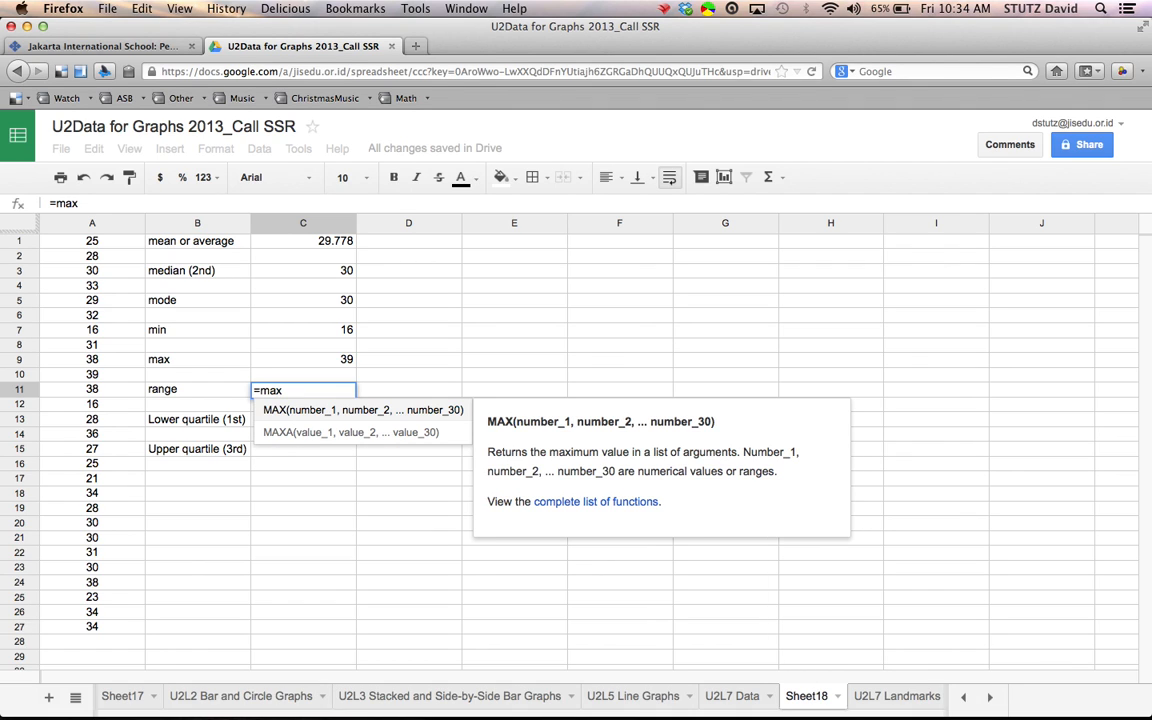
{"action": "type", "text": "("}
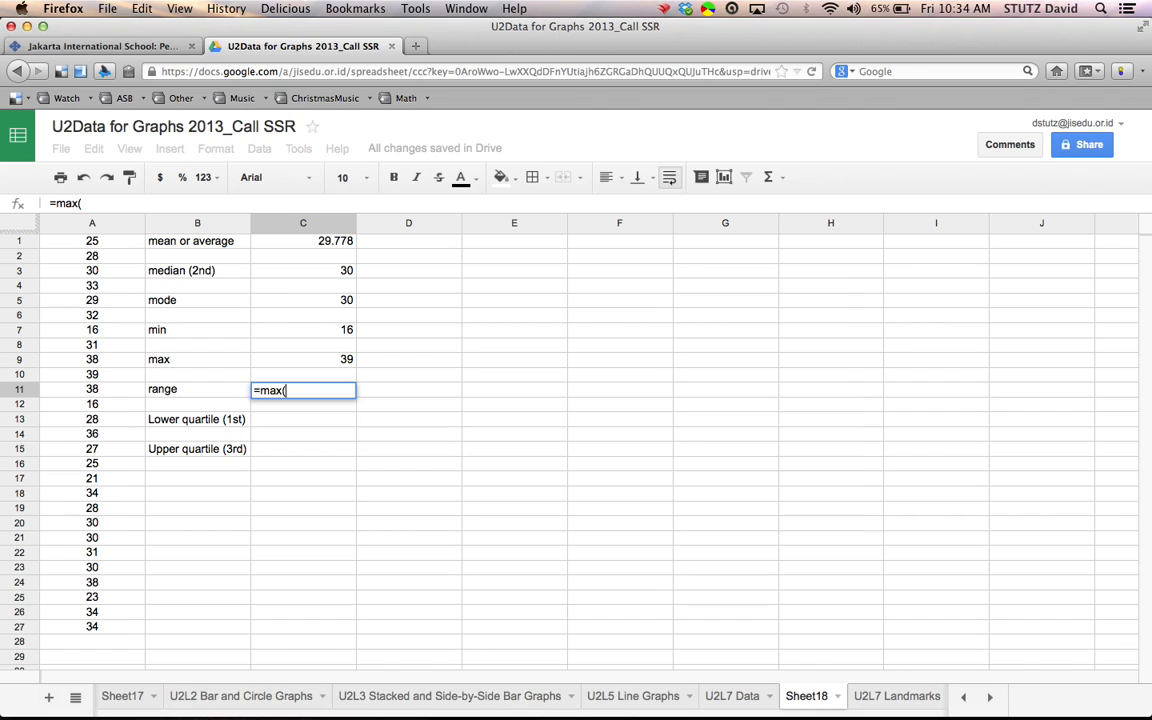
{"action": "left_click_drag", "start_coordinate": [92, 241], "coordinate": [101, 630]}
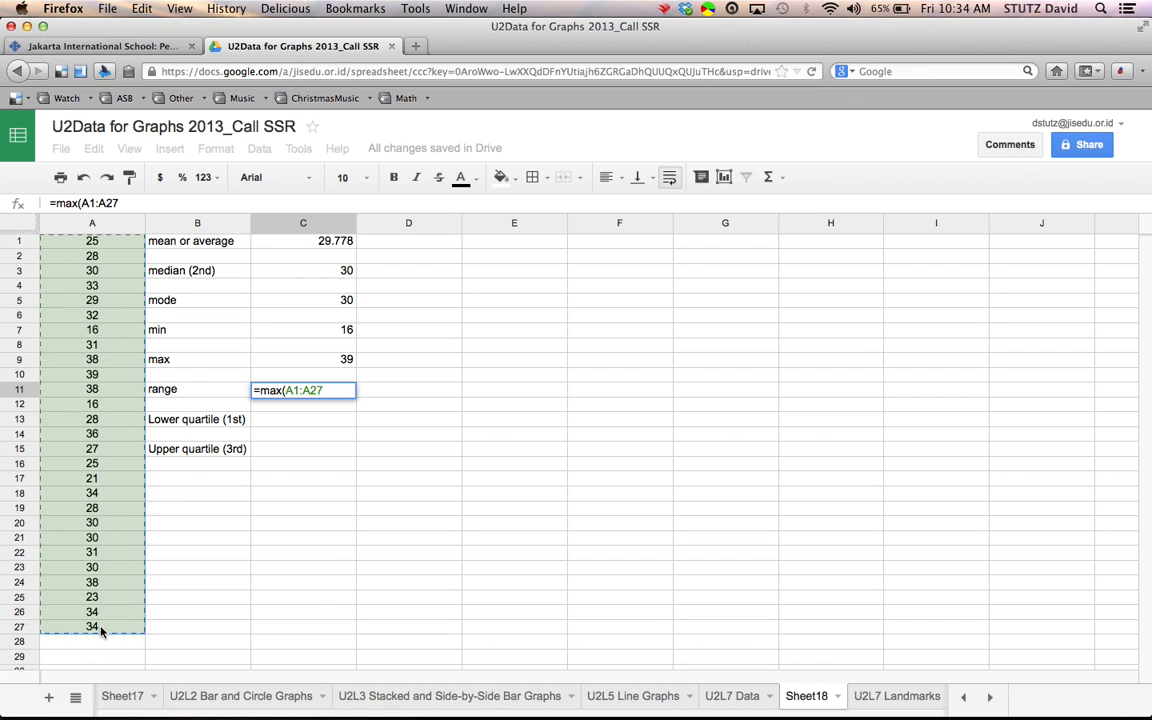
{"action": "left_click_drag", "start_coordinate": [101, 630], "coordinate": [101, 630]}
{"action": "type", "text": ")"}
{"action": "type", "text": "-mi"}
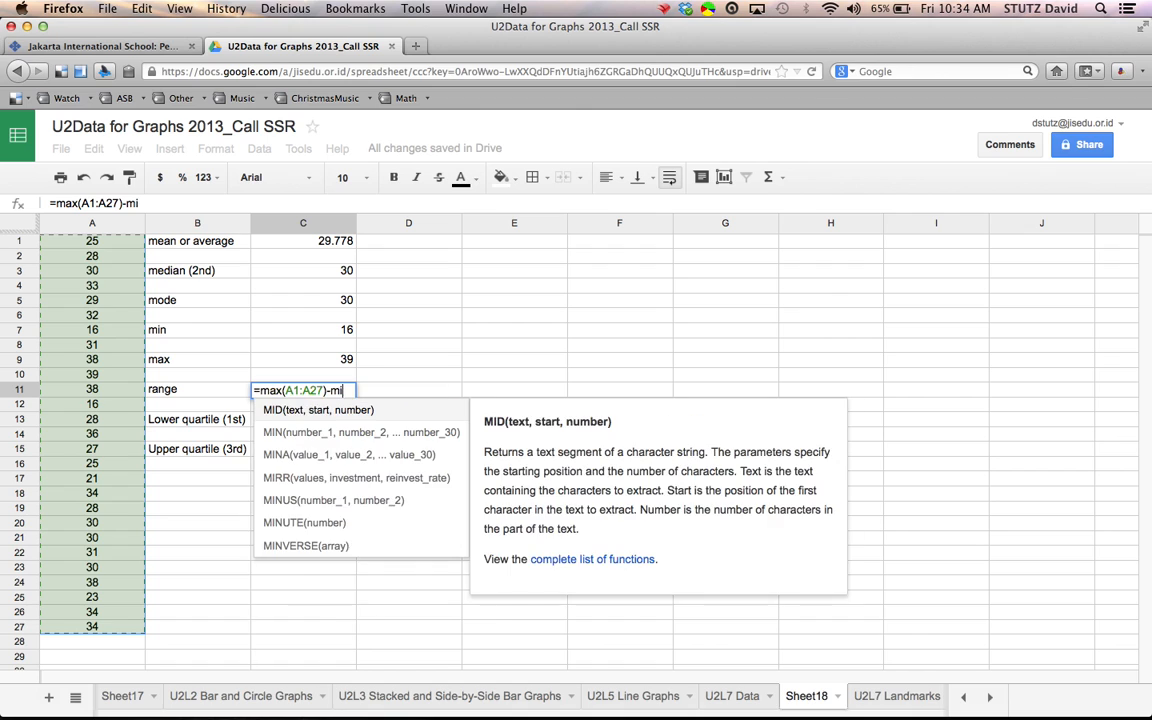
{"action": "type", "text": "n("}
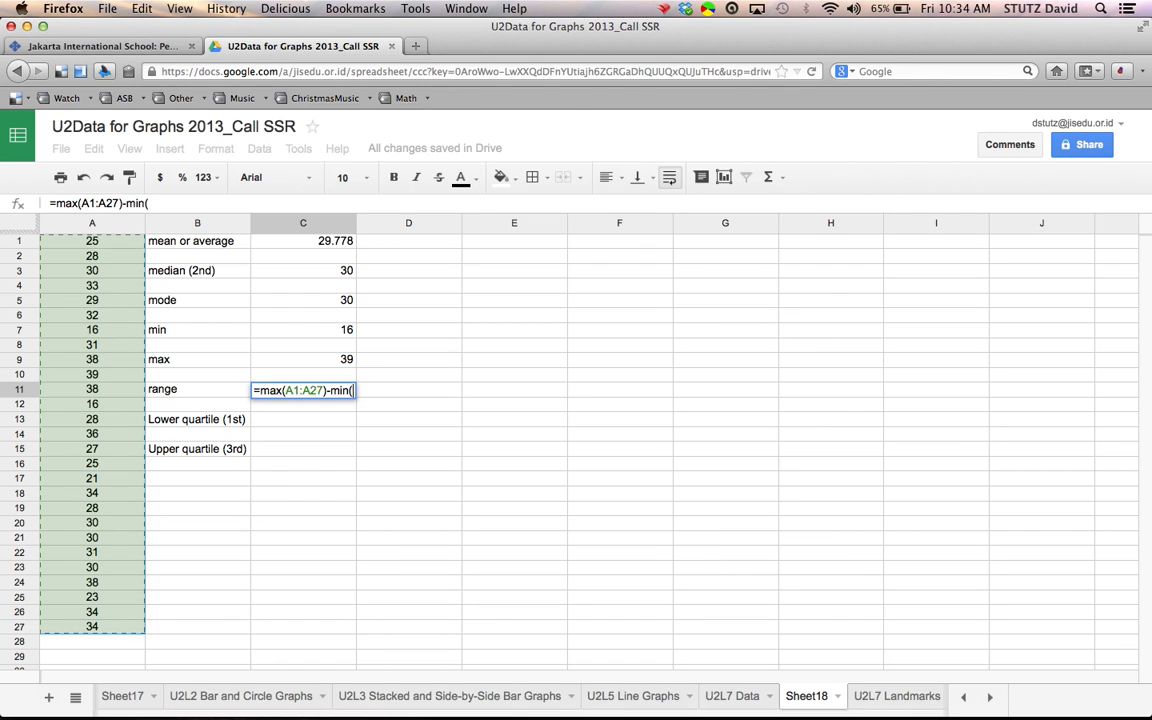
{"action": "left_click_drag", "start_coordinate": [112, 244], "coordinate": [97, 628]}
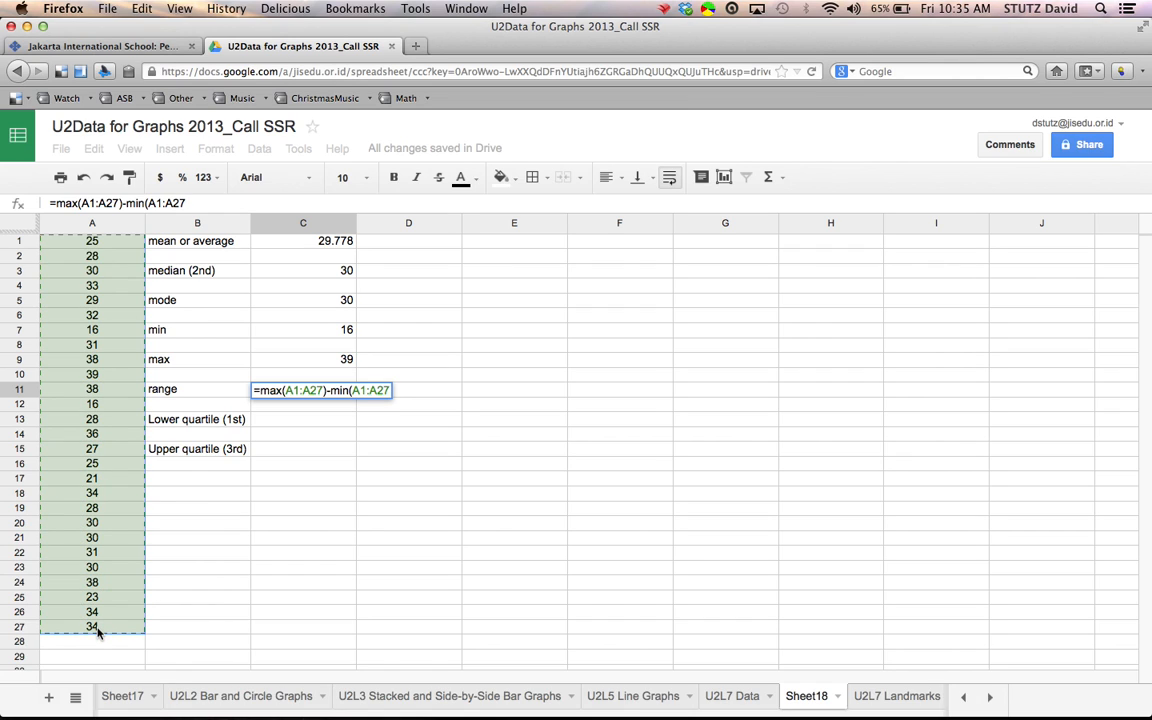
{"action": "type", "text": ")"}
{"action": "key", "text": "Return"}
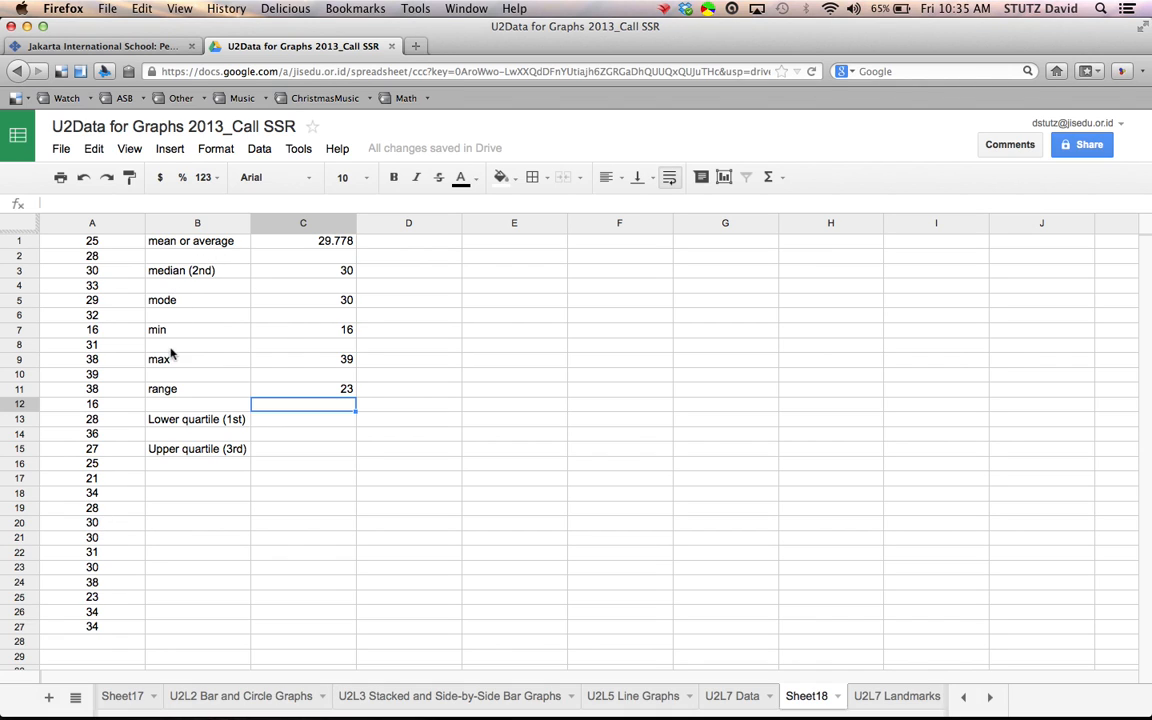
Review the min, max and median formulas in column C and the lower and upper quartile labels.
{"action": "left_click", "coordinate": [292, 420]}
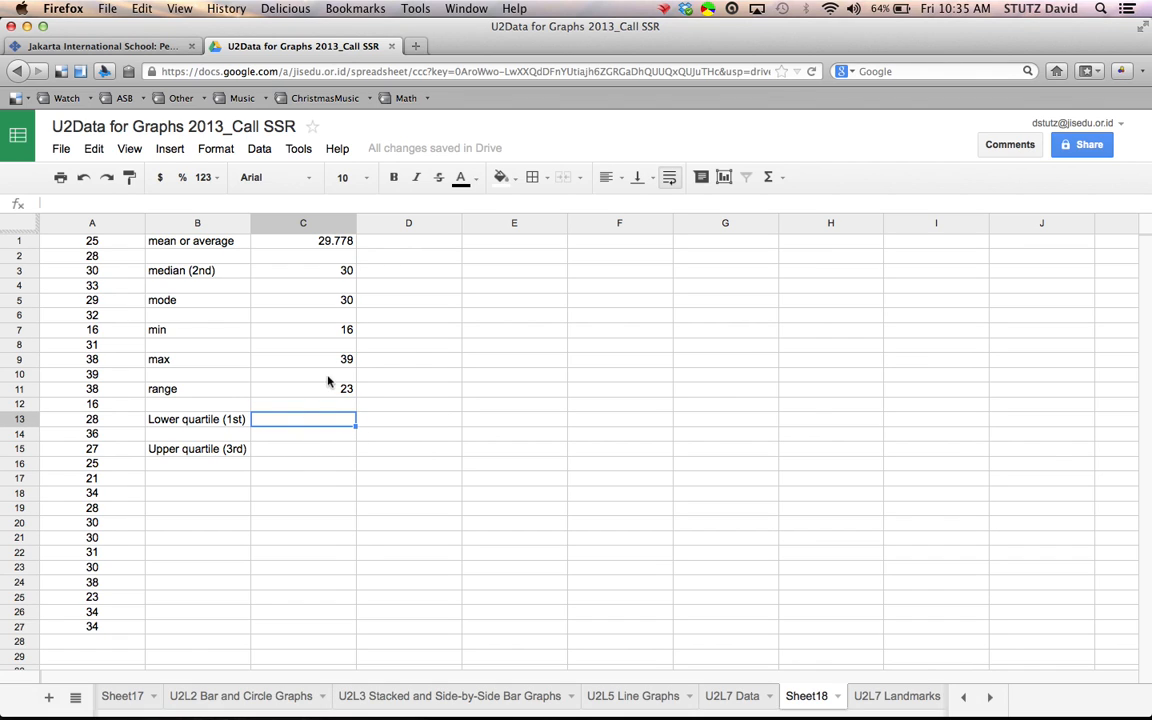
{"action": "left_click", "coordinate": [342, 330]}
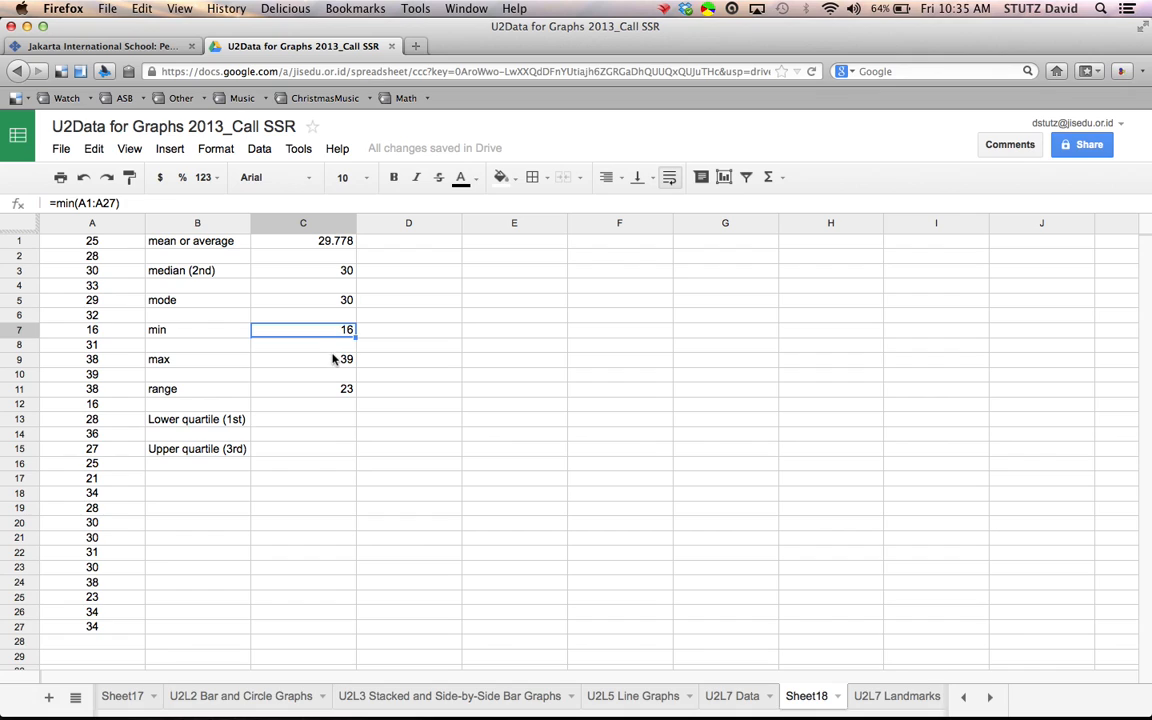
{"action": "left_click", "coordinate": [332, 362]}
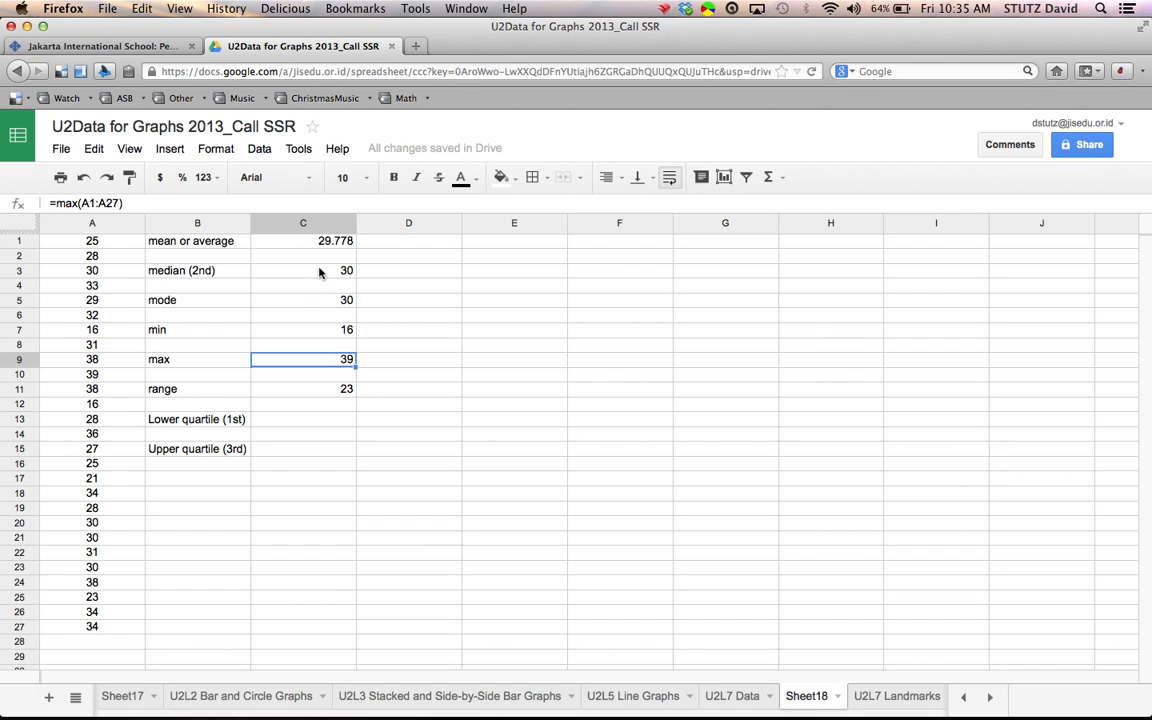
{"action": "left_click", "coordinate": [326, 272]}
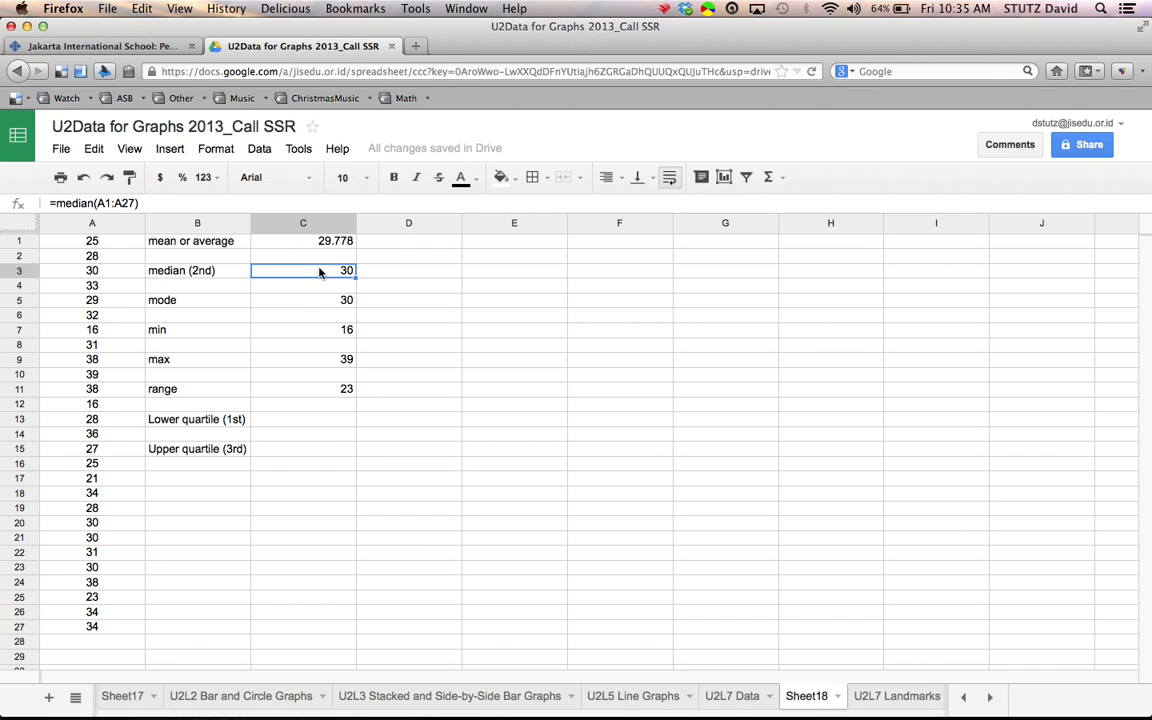
{"action": "left_click", "coordinate": [199, 425]}
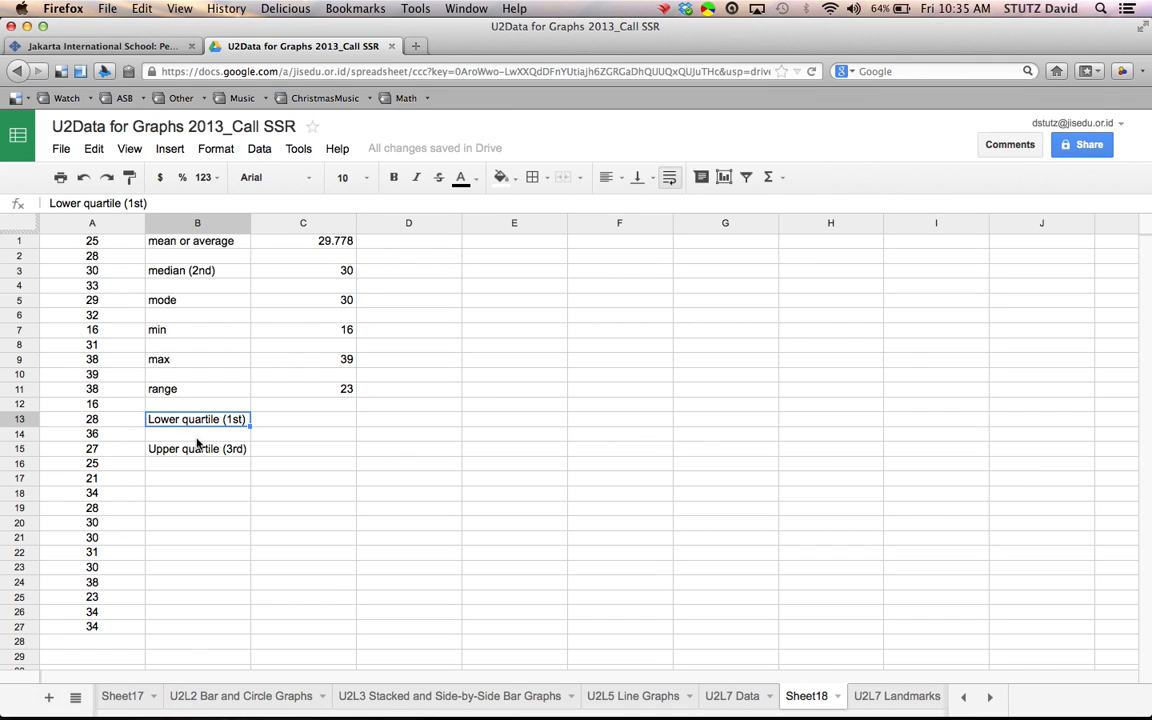
{"action": "left_click", "coordinate": [195, 455]}
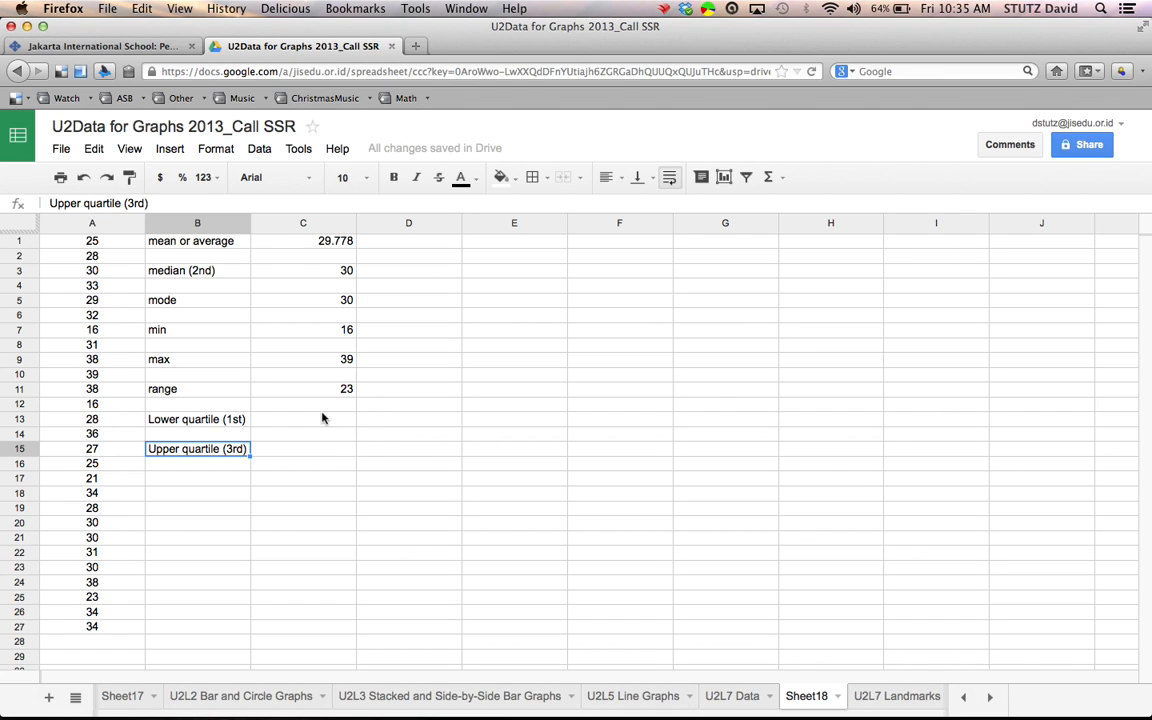
Enter the formula =QUARTILE(A1:A27,1) in cell C13, beside the lower quartile label.
{"action": "left_click", "coordinate": [226, 421]}
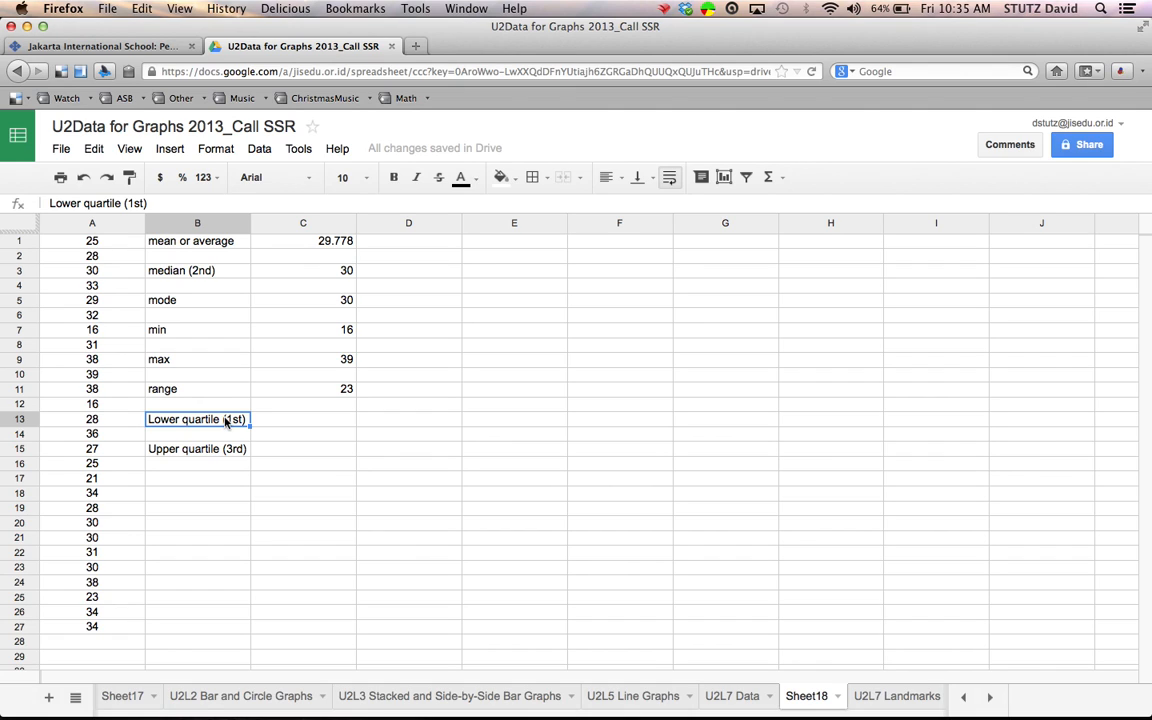
{"action": "left_click", "coordinate": [213, 277]}
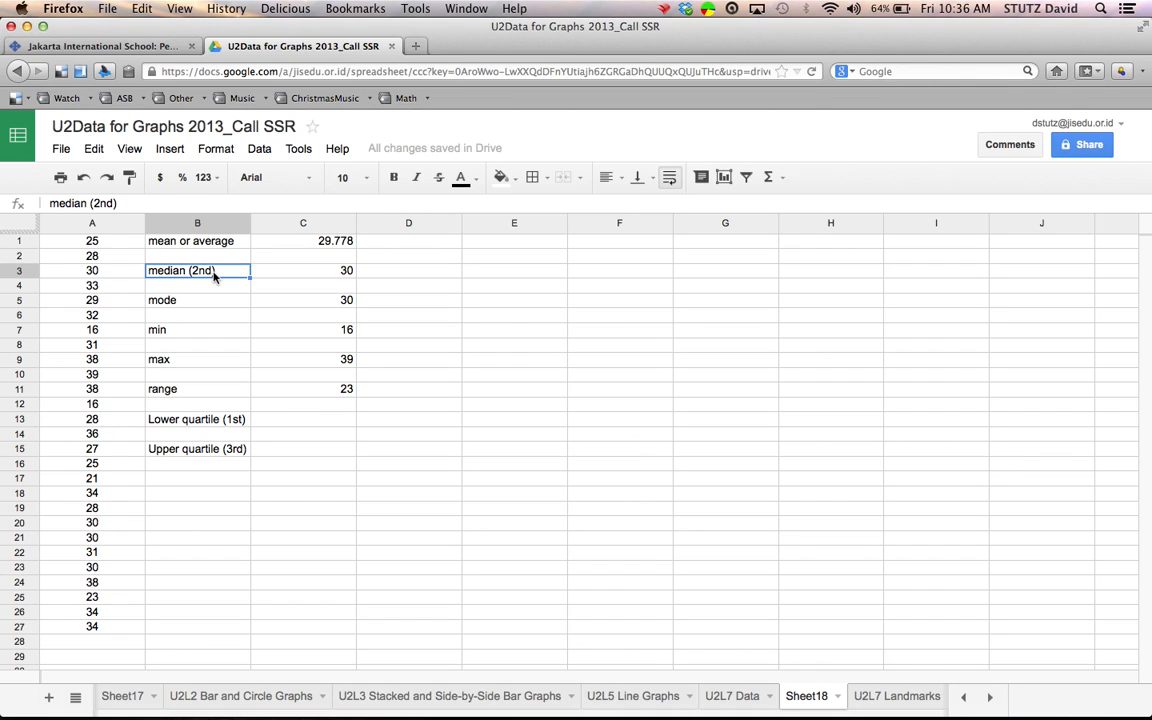
{"action": "left_click", "coordinate": [183, 457]}
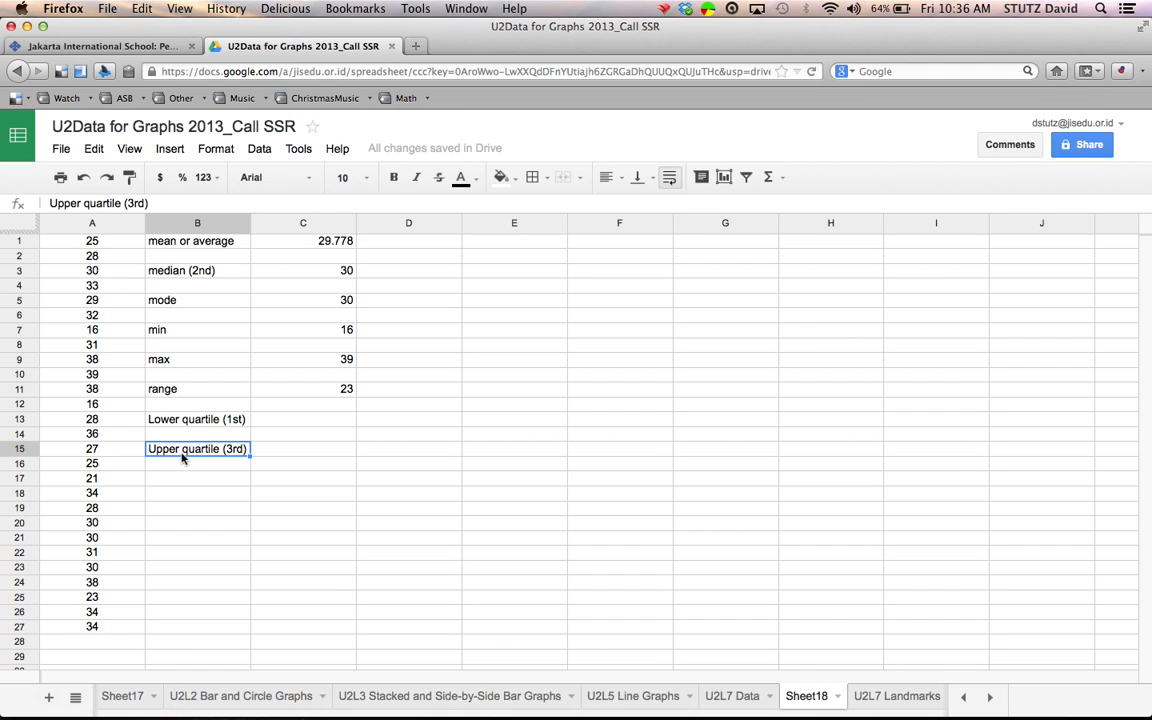
{"action": "left_click", "coordinate": [278, 424]}
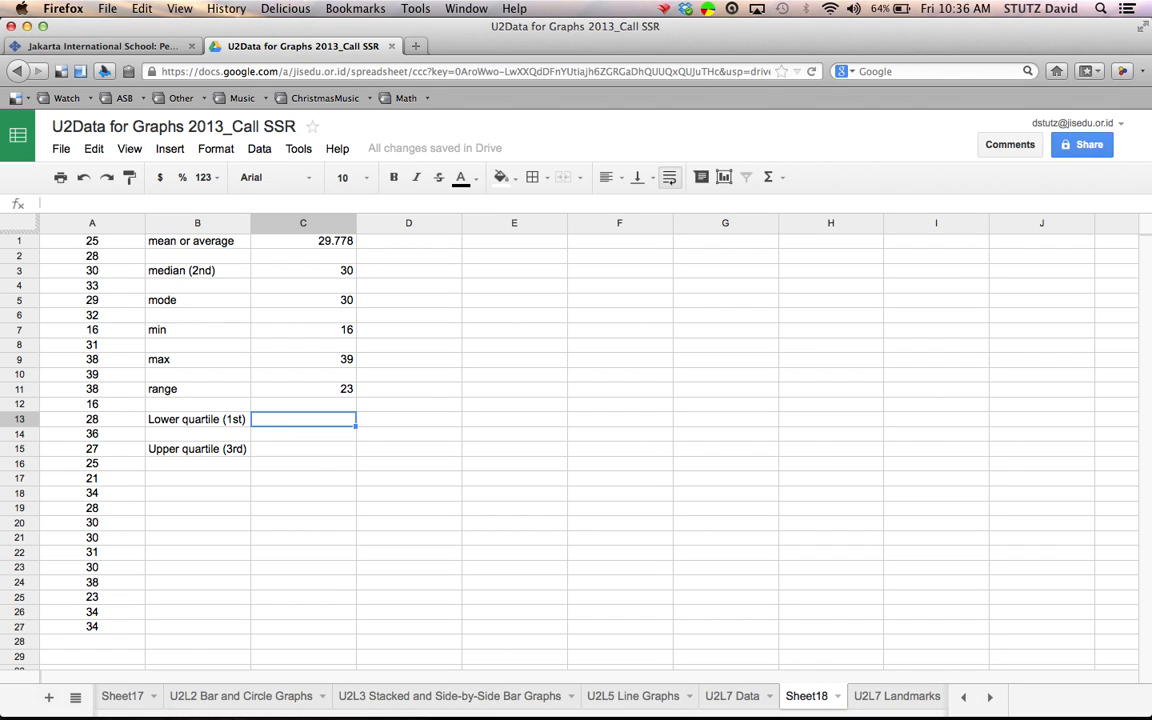
{"action": "type", "text": "=quarti"}
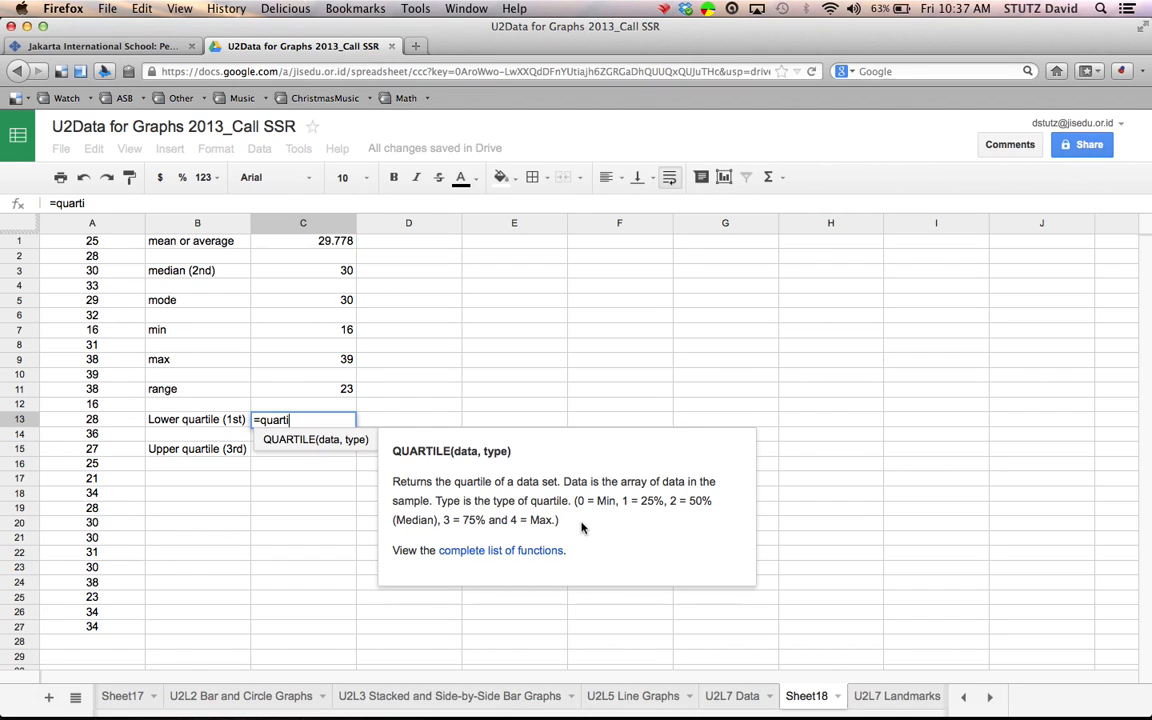
{"action": "left_click", "coordinate": [312, 442]}
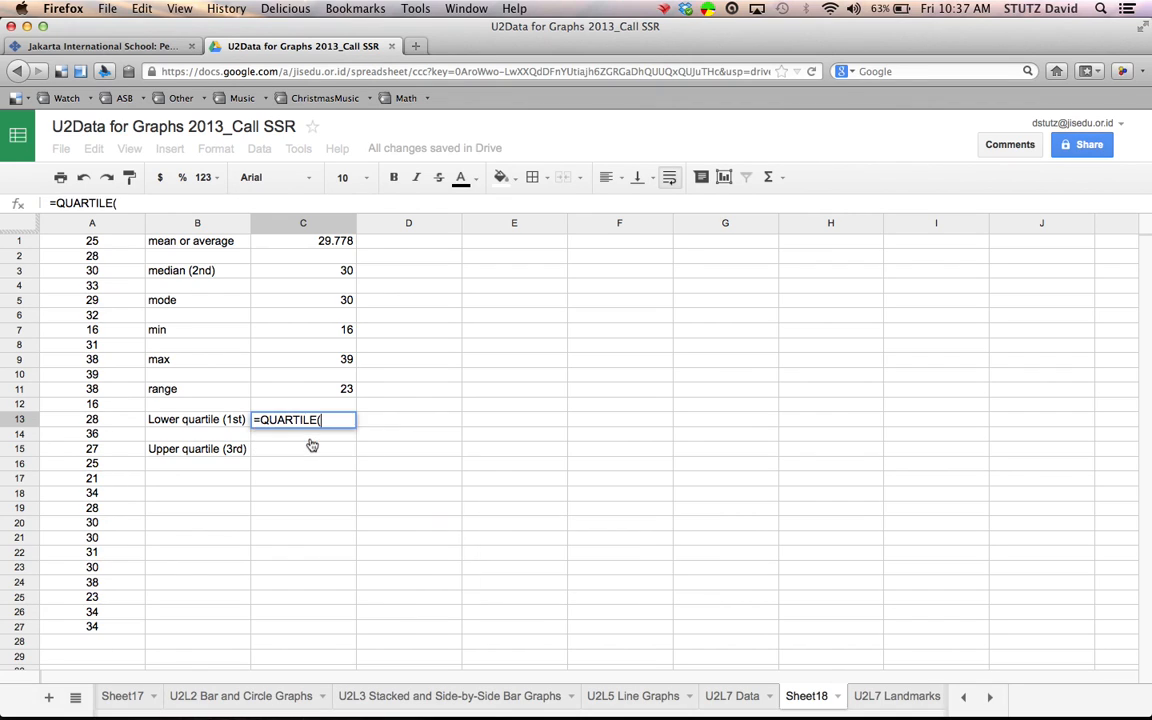
{"action": "left_click", "coordinate": [95, 244]}
{"action": "left_click_drag", "start_coordinate": [102, 401], "coordinate": [99, 632]}
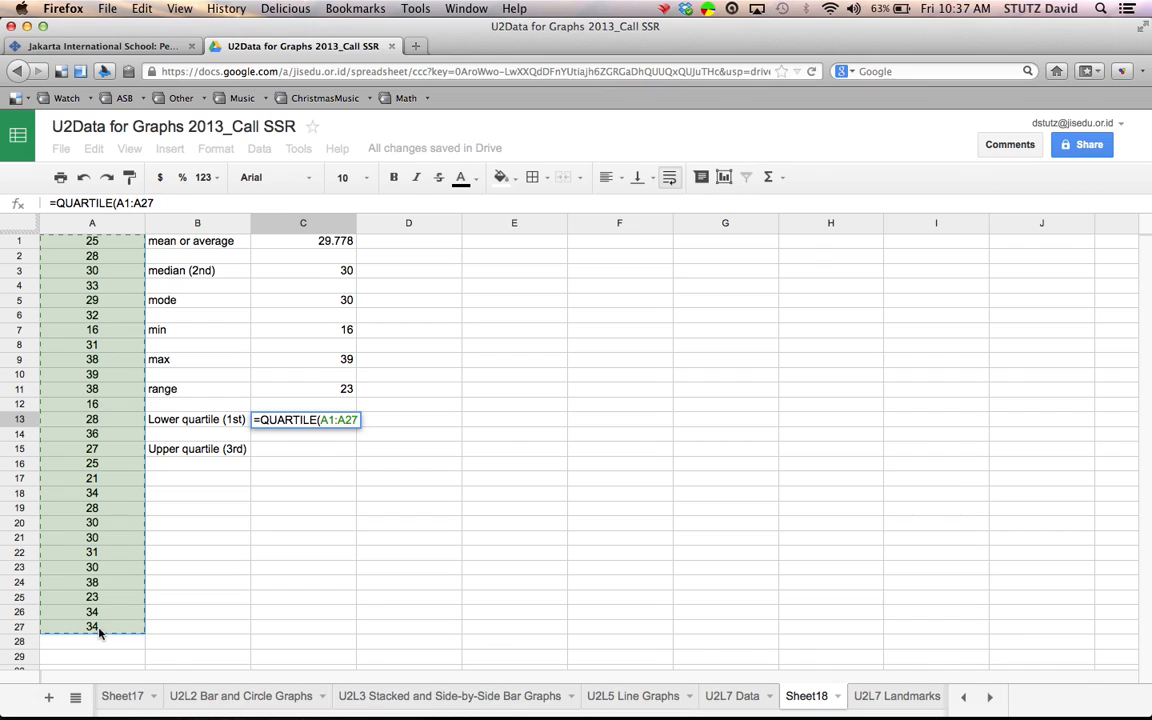
{"action": "type", "text": ",1)"}
{"action": "left_click", "coordinate": [197, 420]}
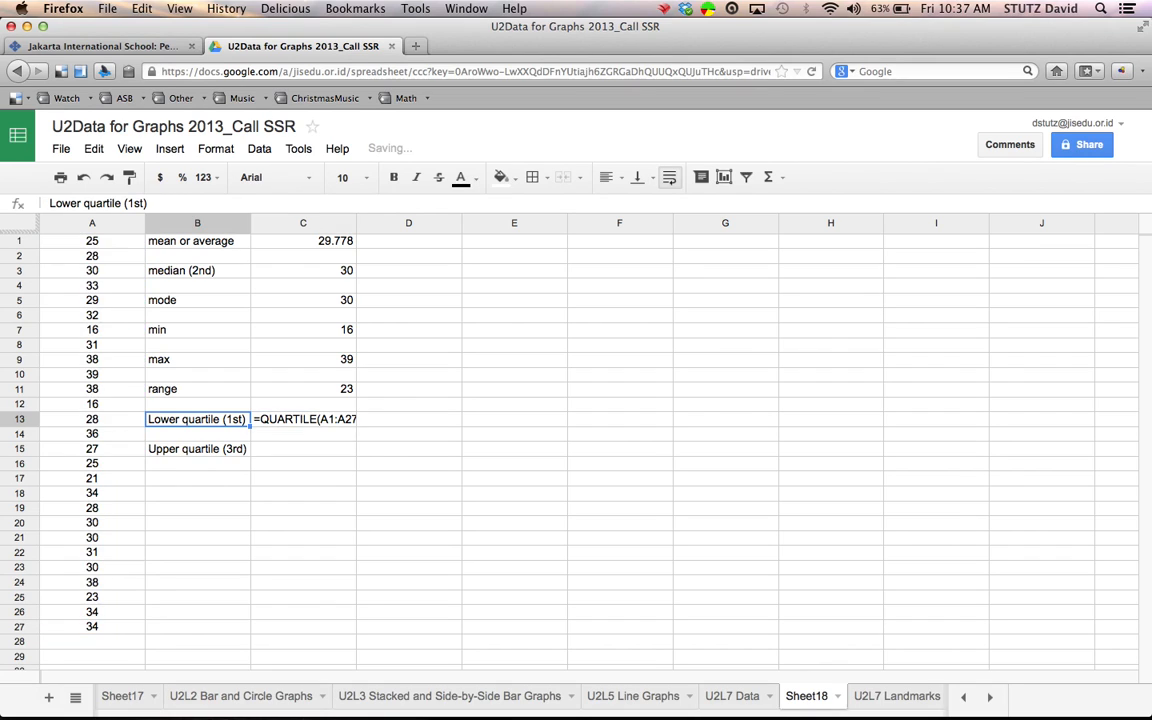
Change the quartile type in cell C13's formula to 2 as a test, and set it back to 1.
{"action": "left_click", "coordinate": [303, 420]}
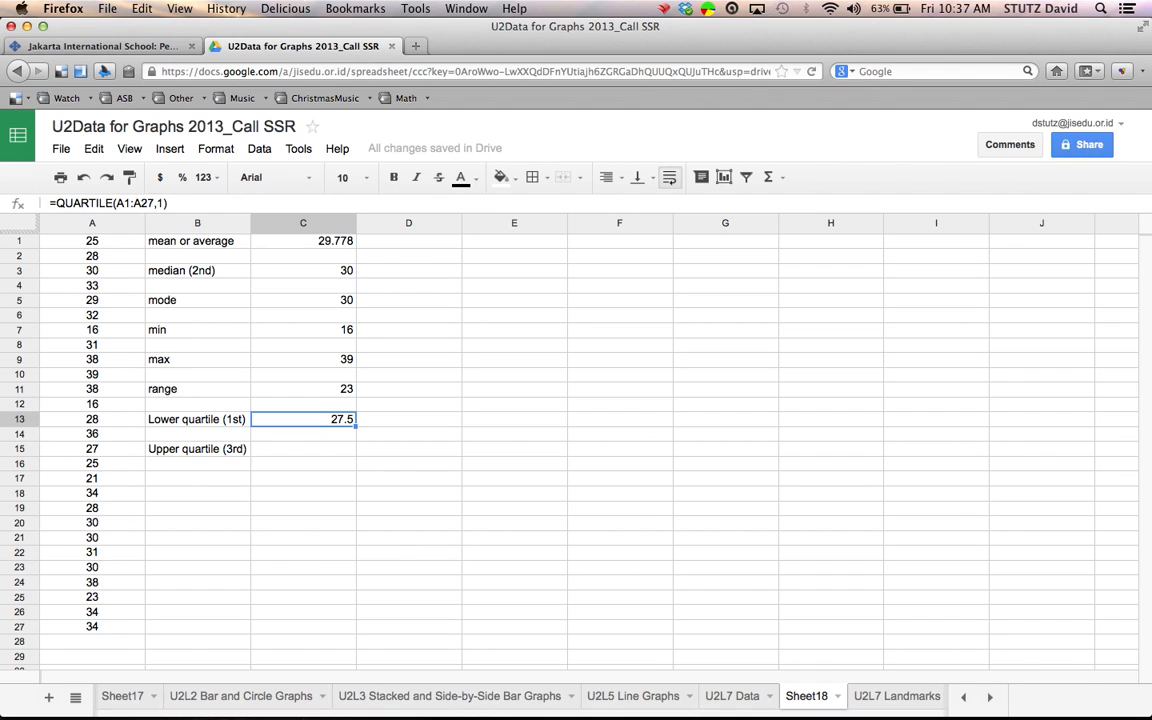
{"action": "left_click", "coordinate": [160, 203]}
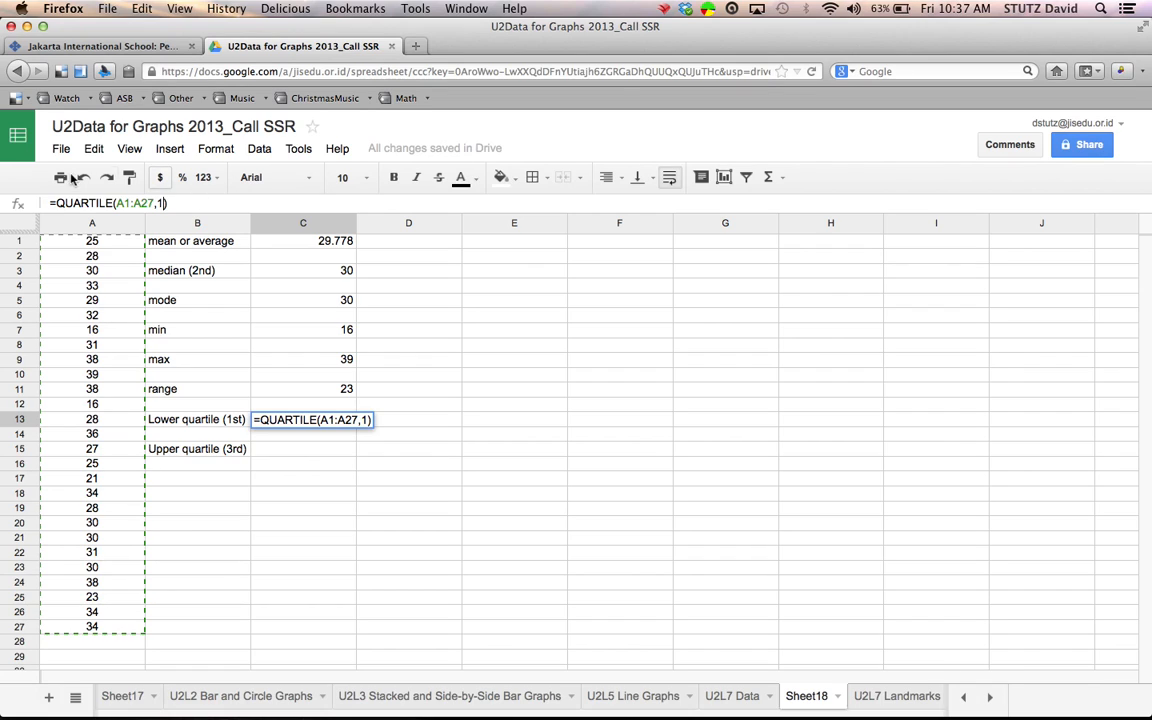
{"action": "type", "text": "2"}
{"action": "key", "text": "Return"}
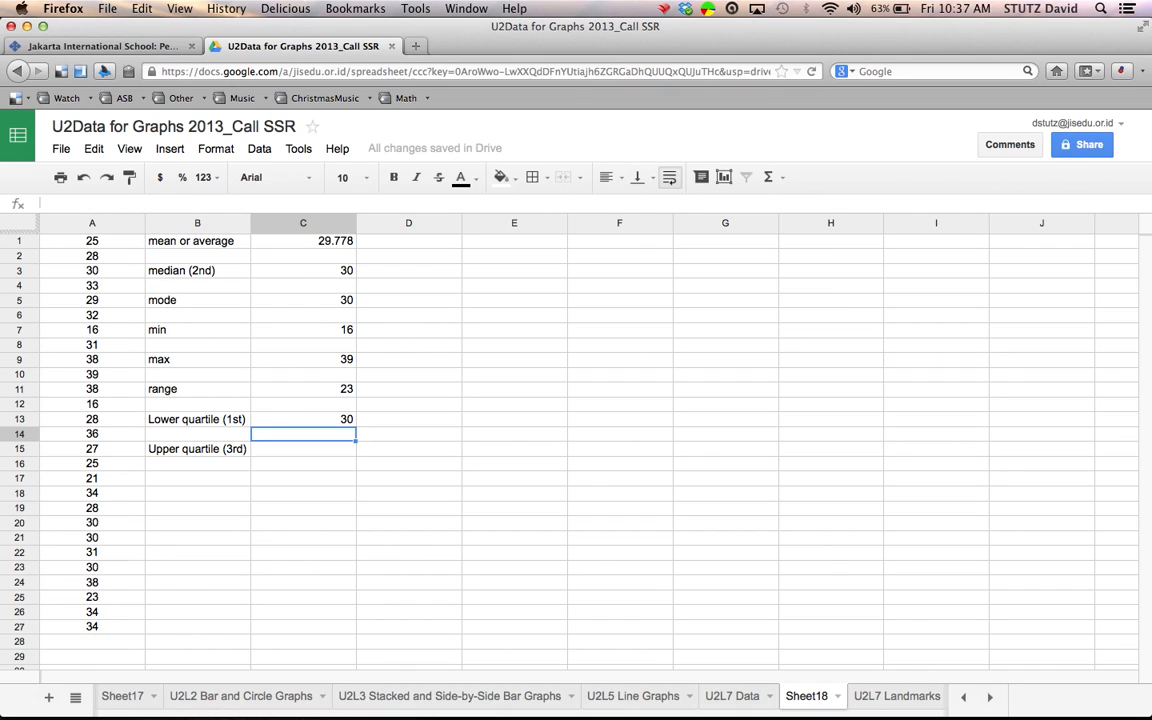
{"action": "key", "text": "Up"}
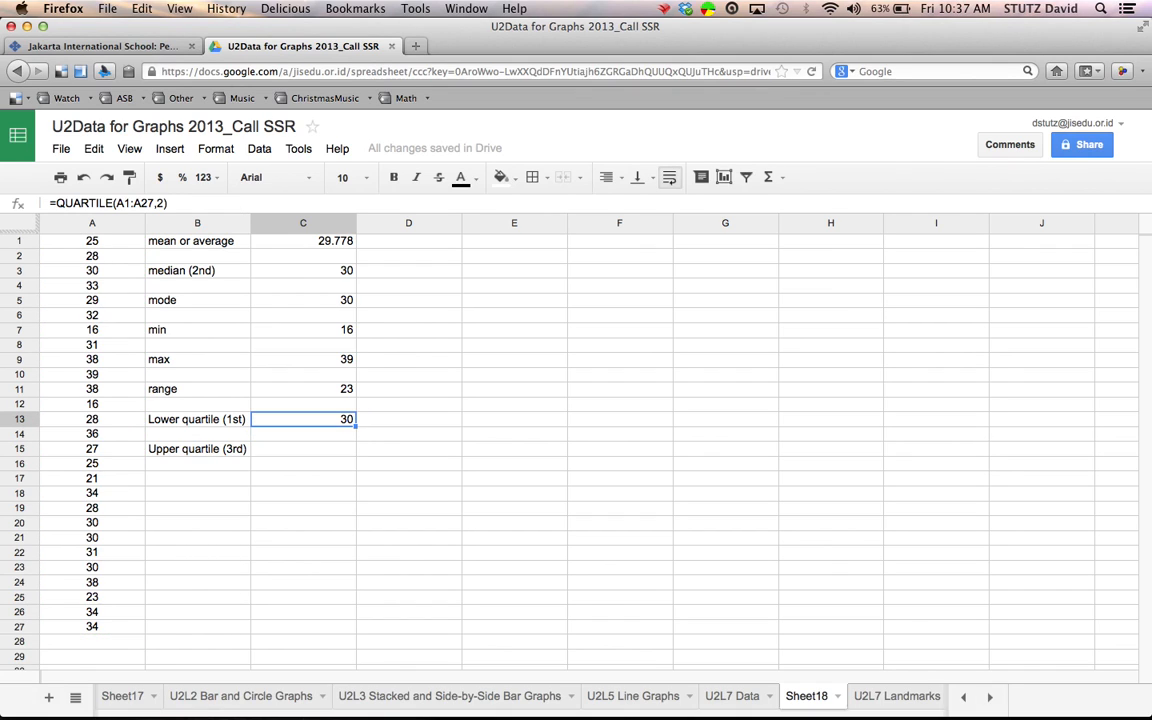
{"action": "left_click", "coordinate": [165, 203]}
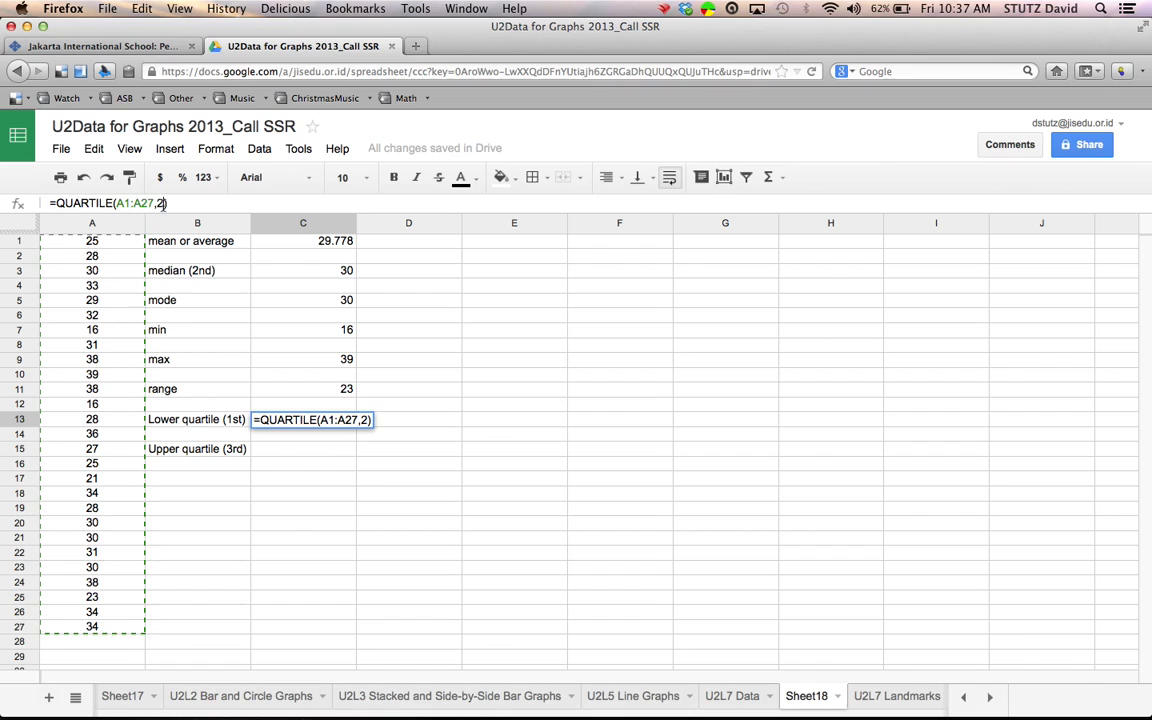
{"action": "key", "text": "BackSpace"}
{"action": "type", "text": "1"}
{"action": "key", "text": "Return"}
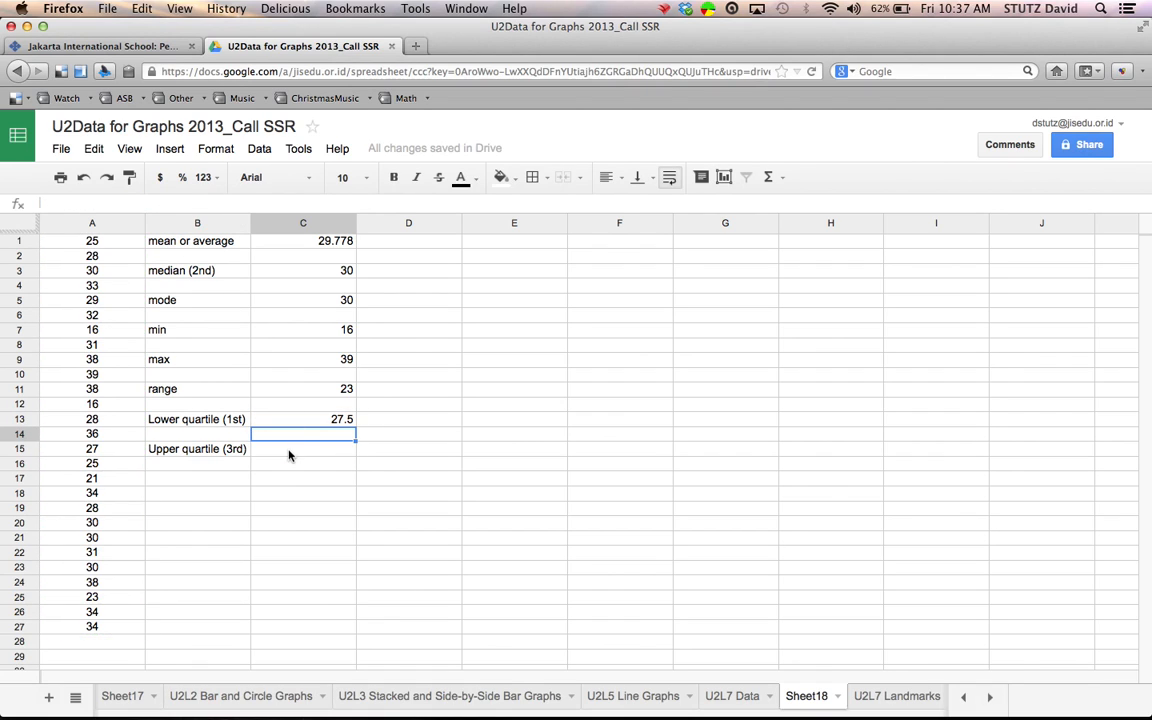
Enter the formula =quartile(A1:A27,3) in cell C15, beside the upper quartile label.
{"action": "left_click", "coordinate": [289, 452]}
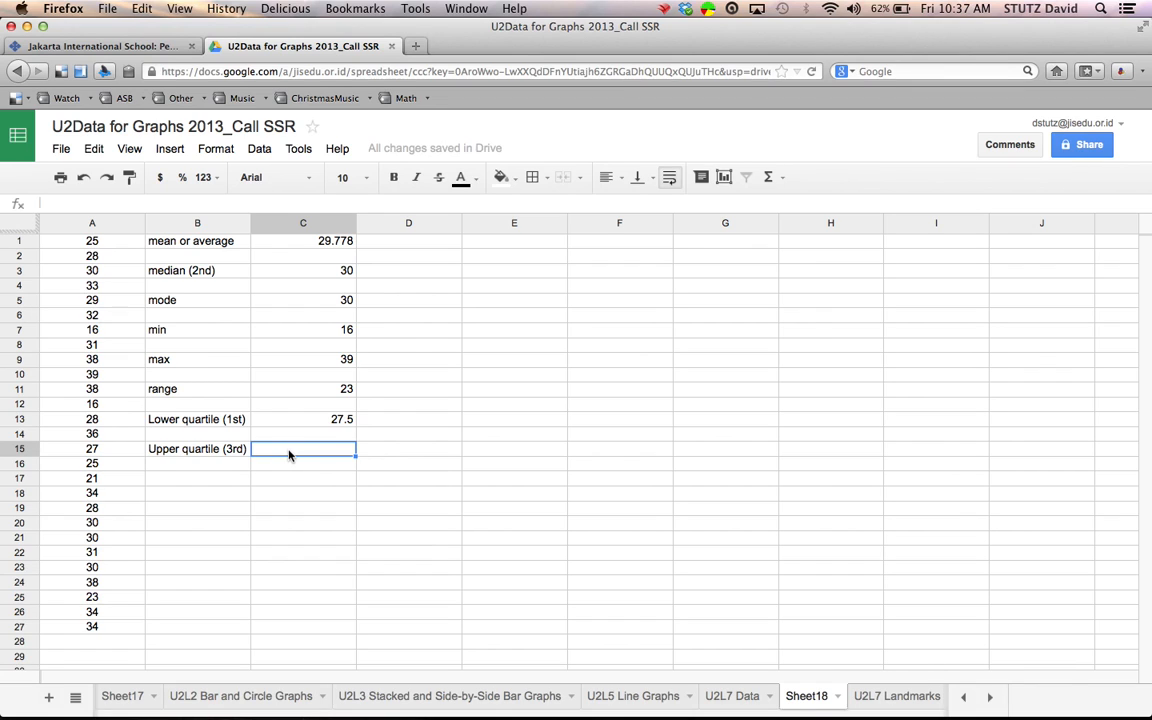
{"action": "type", "text": "=quartile("}
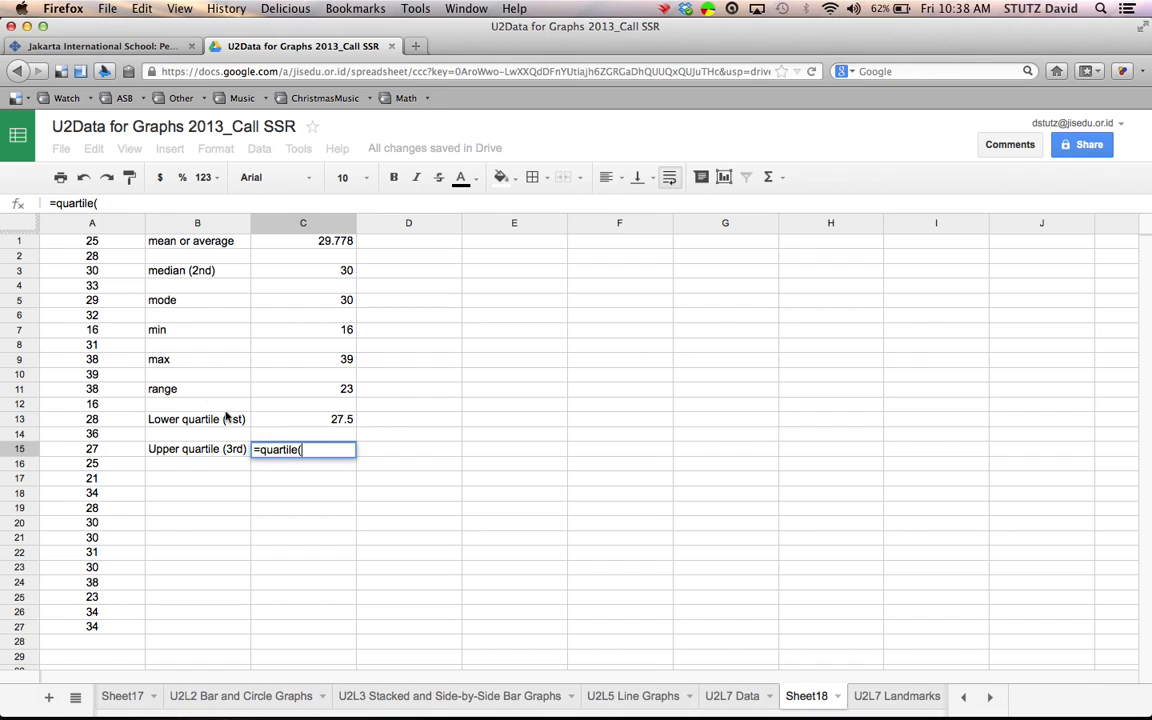
{"action": "left_click_drag", "start_coordinate": [96, 247], "coordinate": [98, 636]}
{"action": "type", "text": ","}
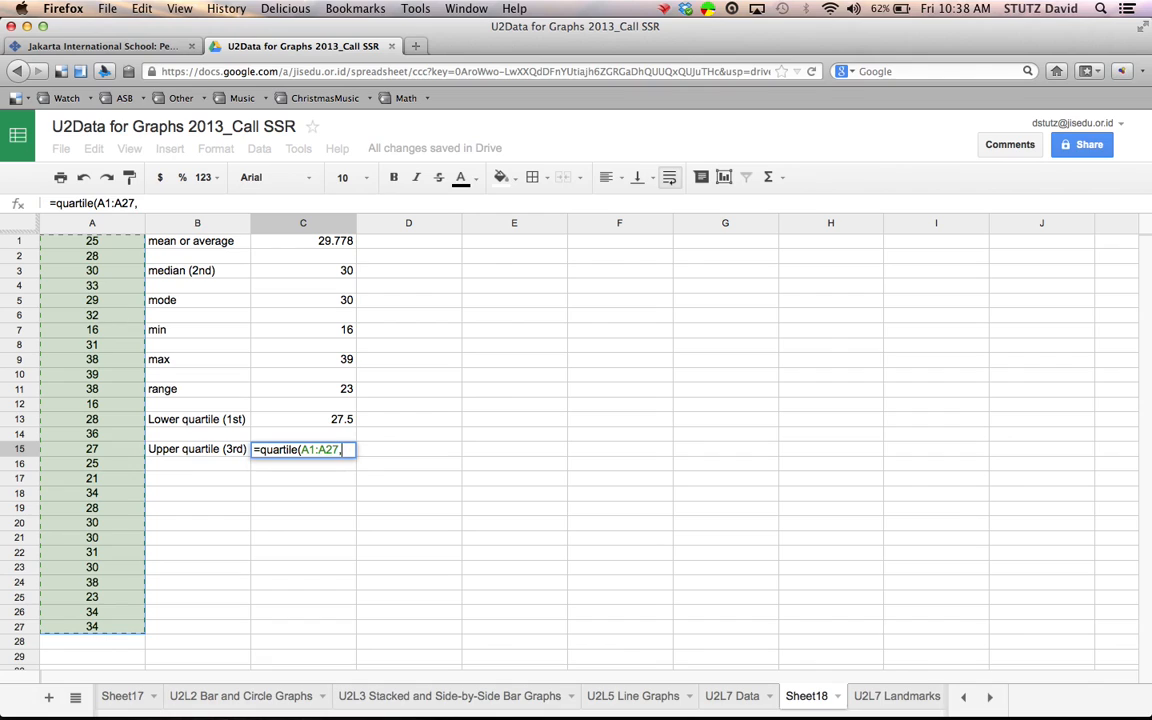
{"action": "type", "text": "3)"}
{"action": "key", "text": "Return"}
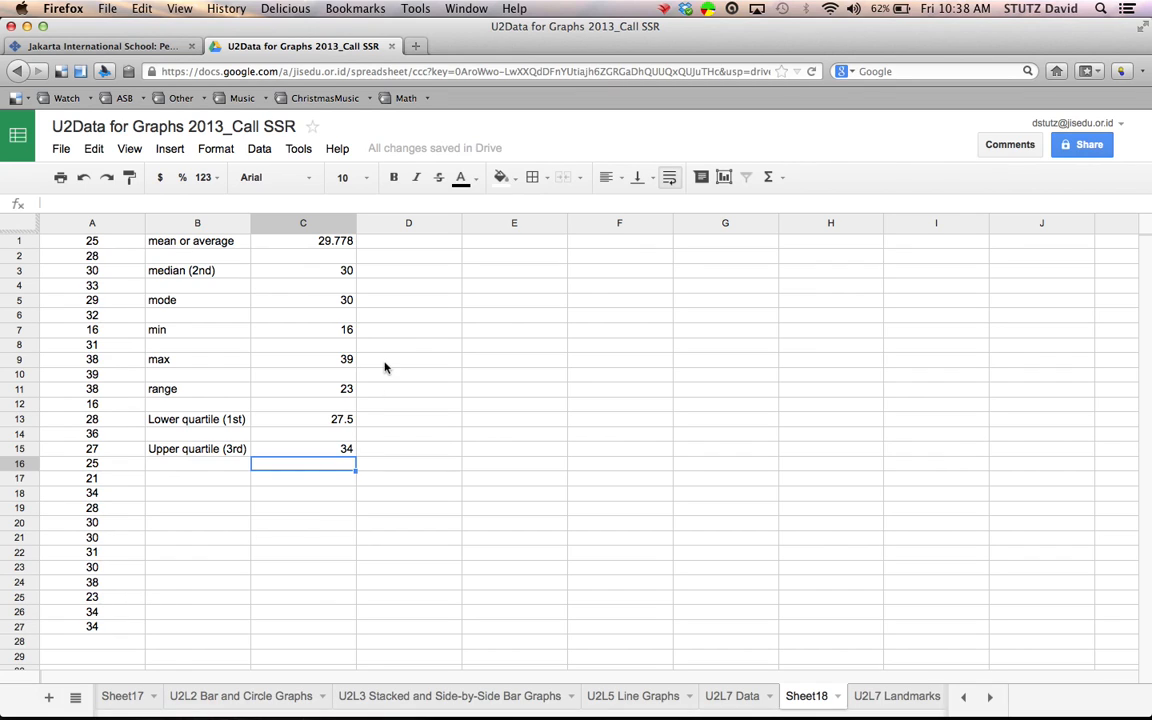
Review the five landmarks in column C in order: min, lower quartile, median, upper quartile and max.
{"action": "left_click", "coordinate": [300, 332]}
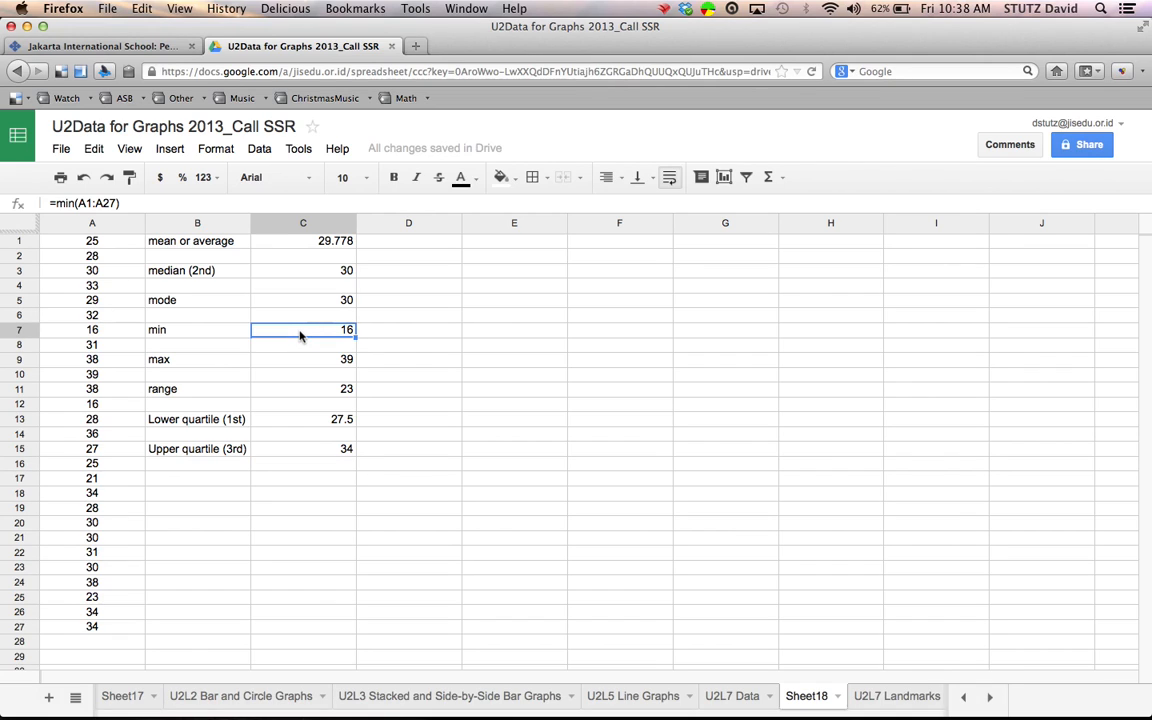
{"action": "left_click", "coordinate": [297, 424]}
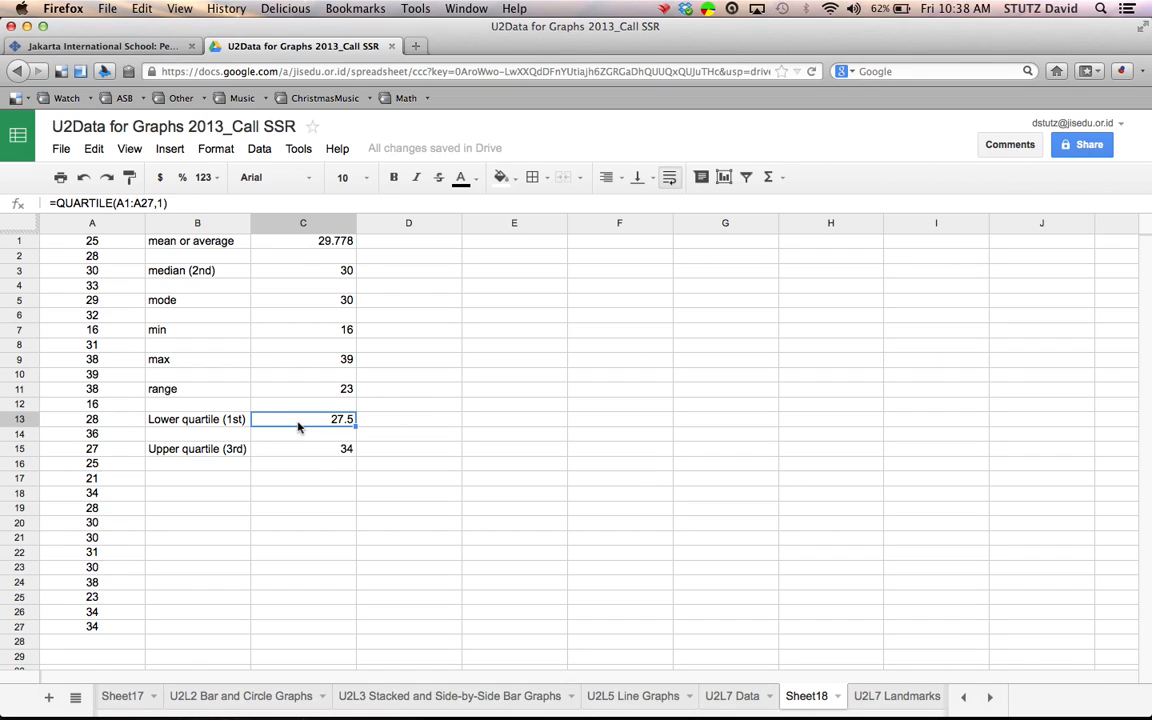
{"action": "left_click", "coordinate": [300, 271]}
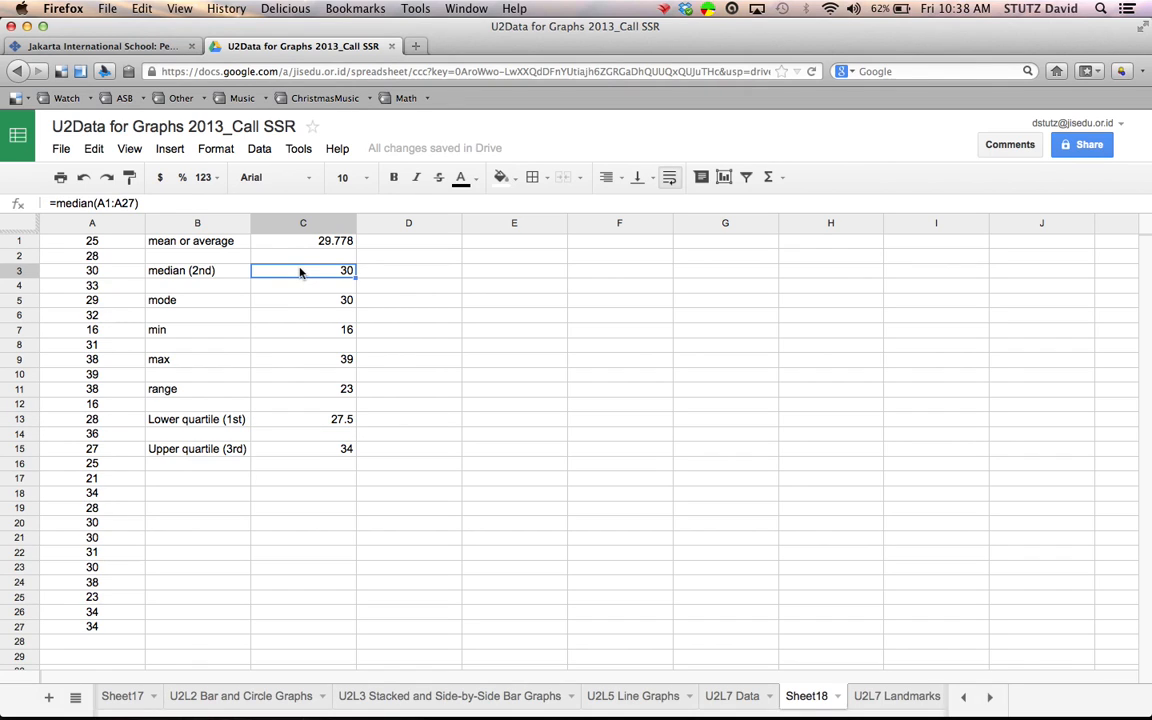
{"action": "left_click", "coordinate": [300, 452]}
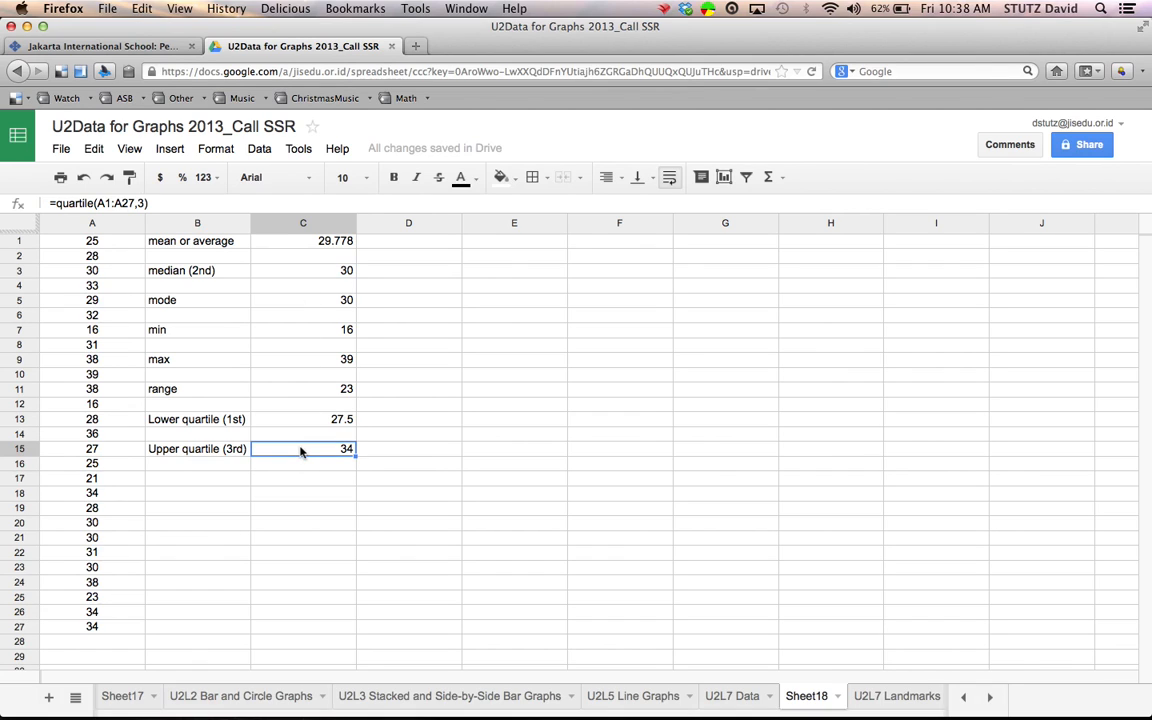
{"action": "left_click", "coordinate": [300, 362]}
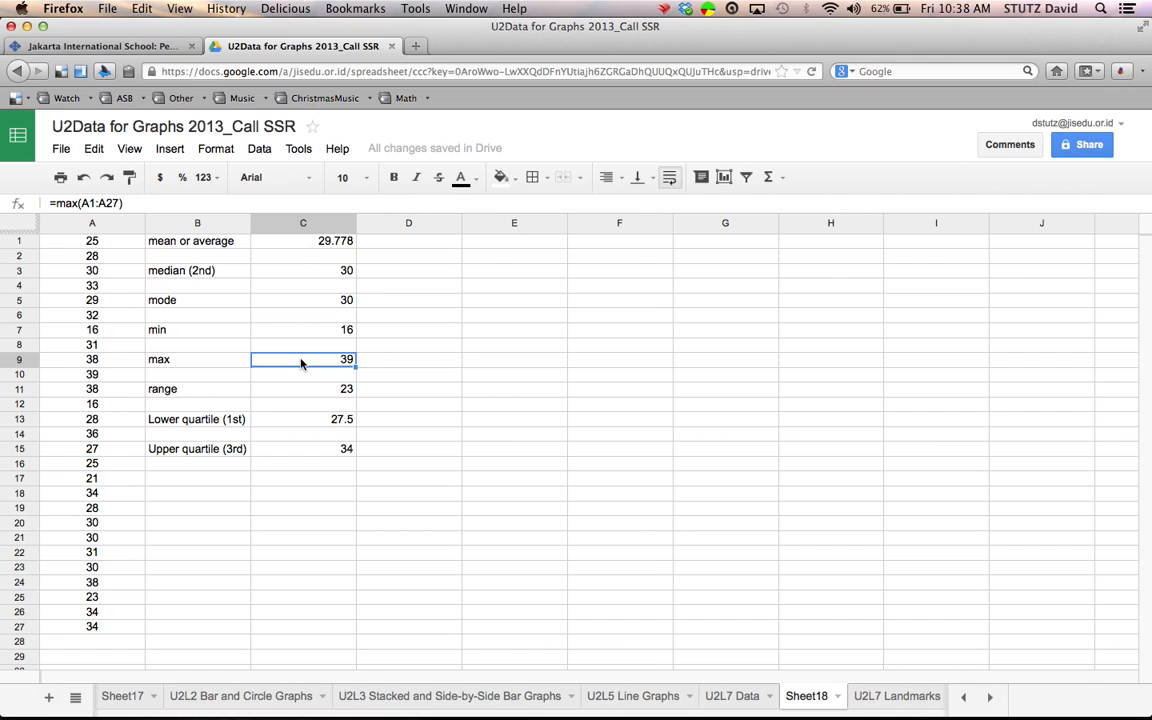